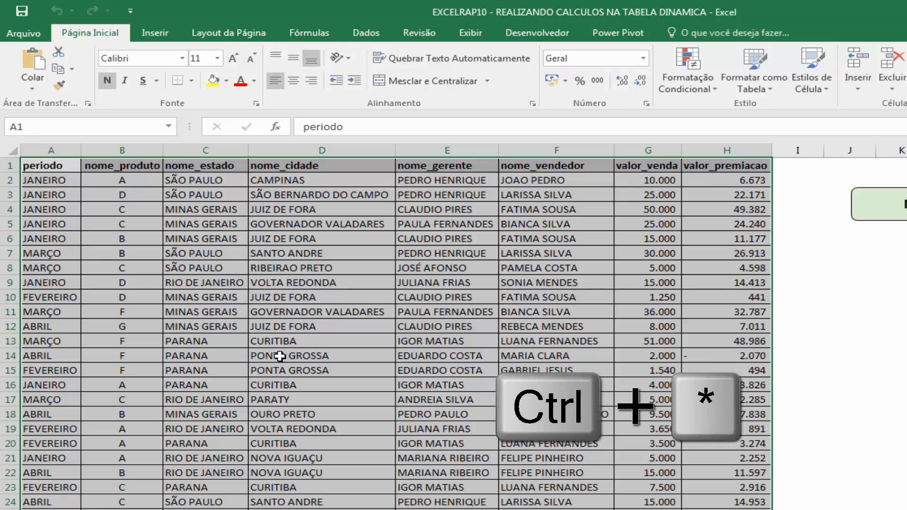
# Step: Create a pivot table on a new worksheet from the Base de Dados range A1:H89
pyautogui.scroll(-20, 384, 315)
pyautogui.scroll(20, 385, 316)
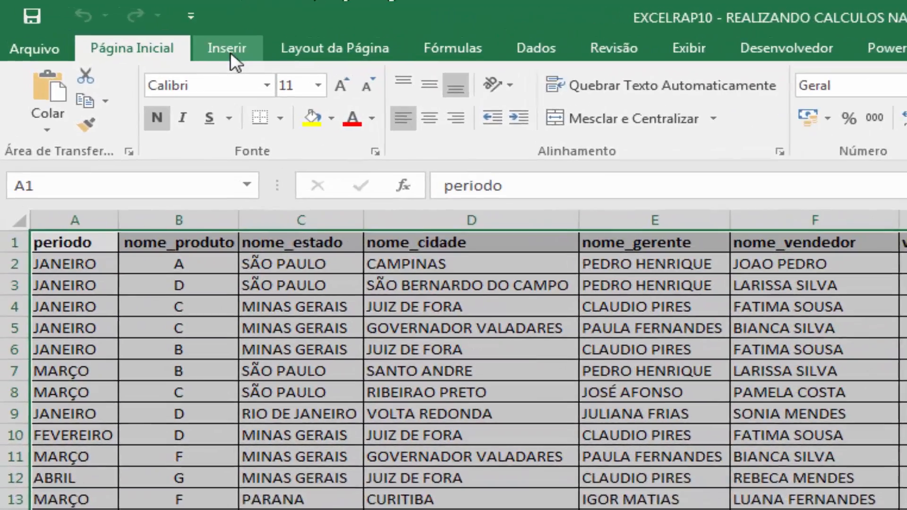
pyautogui.click(181, 38)
pyautogui.click(37, 126)
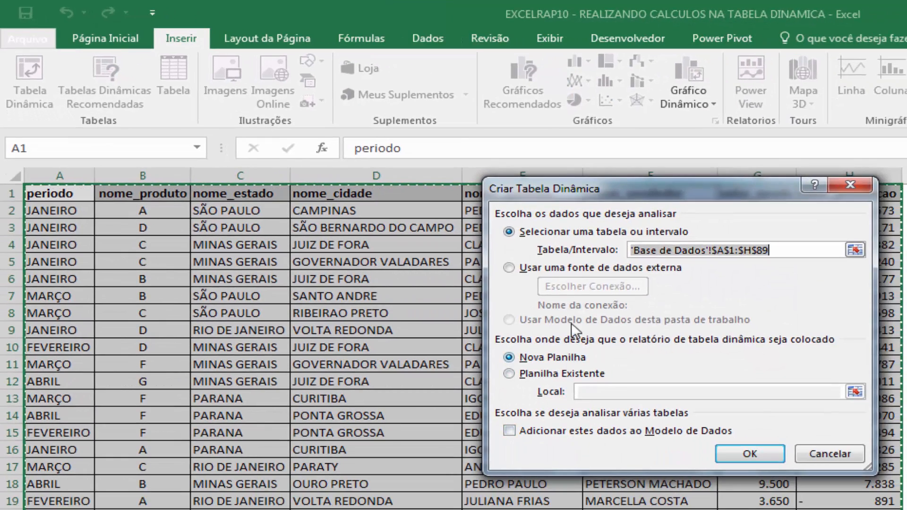
pyautogui.click(765, 453)
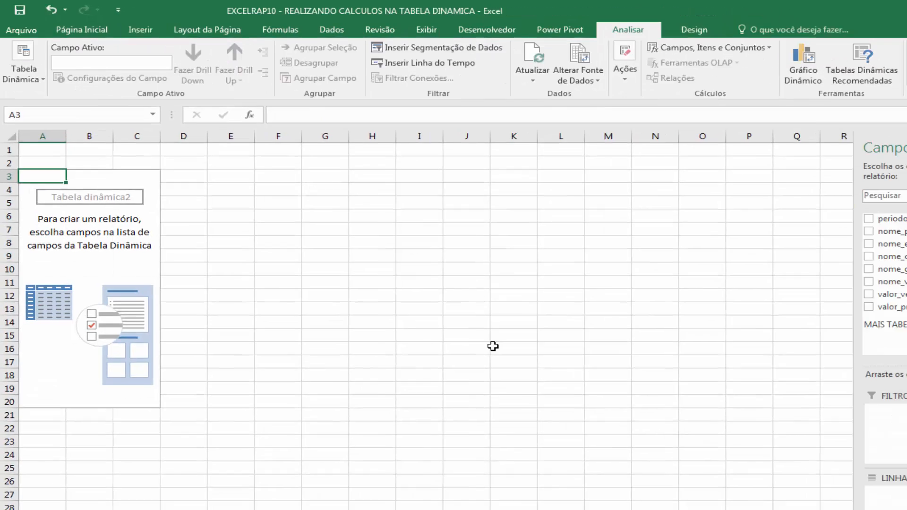
pyautogui.click(115, 208)
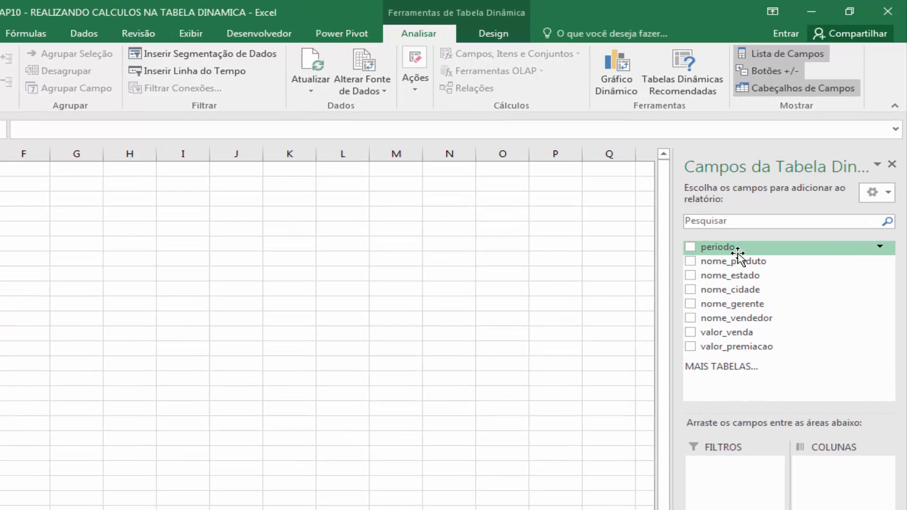
# Step: Place periodo in the pivot table's columns and nome_vendedor in its rows
pyautogui.moveTo(736, 251); pyautogui.dragTo(851, 478)
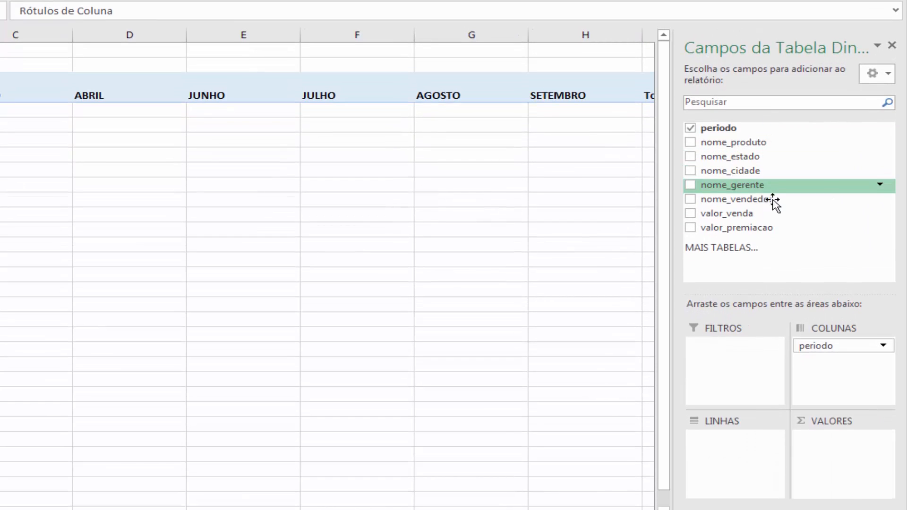
pyautogui.moveTo(776, 202); pyautogui.dragTo(745, 455)
pyautogui.moveTo(71, 113); pyautogui.dragTo(65, 426)
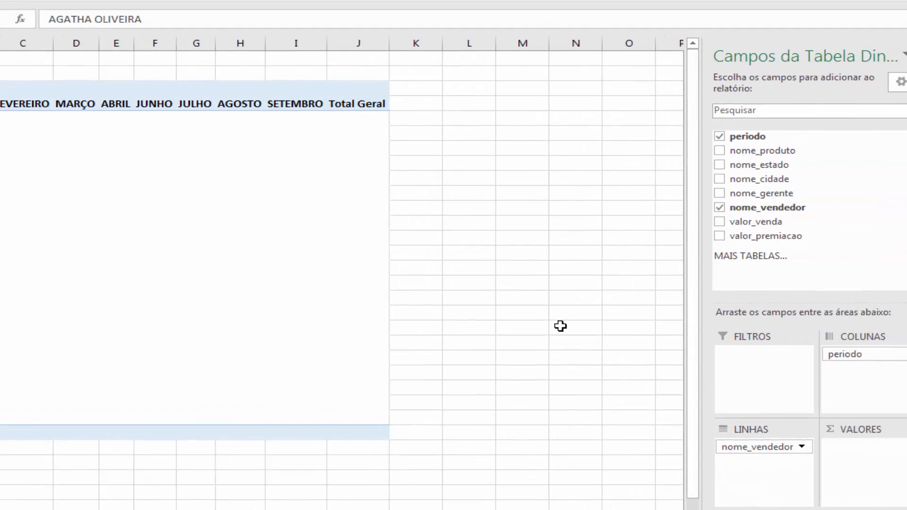
# Step: Add valor_venda and valor_premiacao to the pivot table as summed values
pyautogui.moveTo(888, 218); pyautogui.dragTo(906, 366)
pyautogui.moveTo(793, 368); pyautogui.dragTo(835, 461)
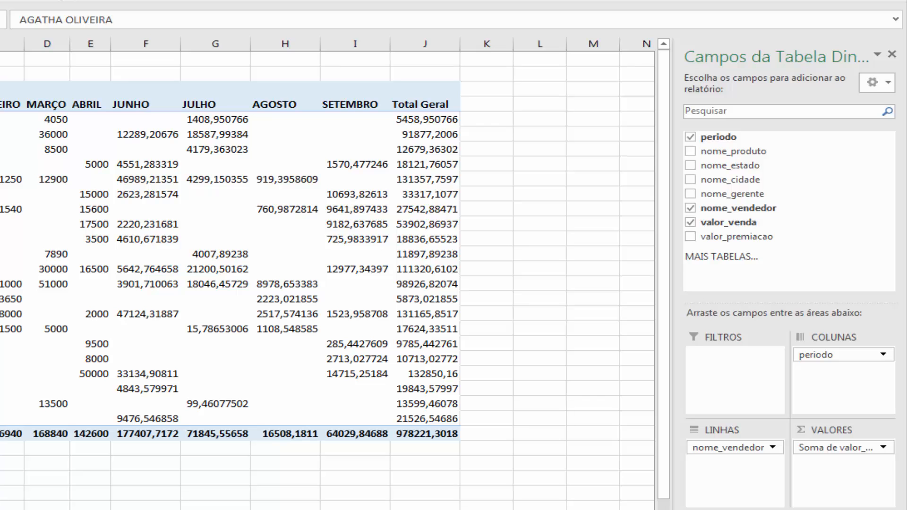
pyautogui.moveTo(718, 236); pyautogui.dragTo(834, 487)
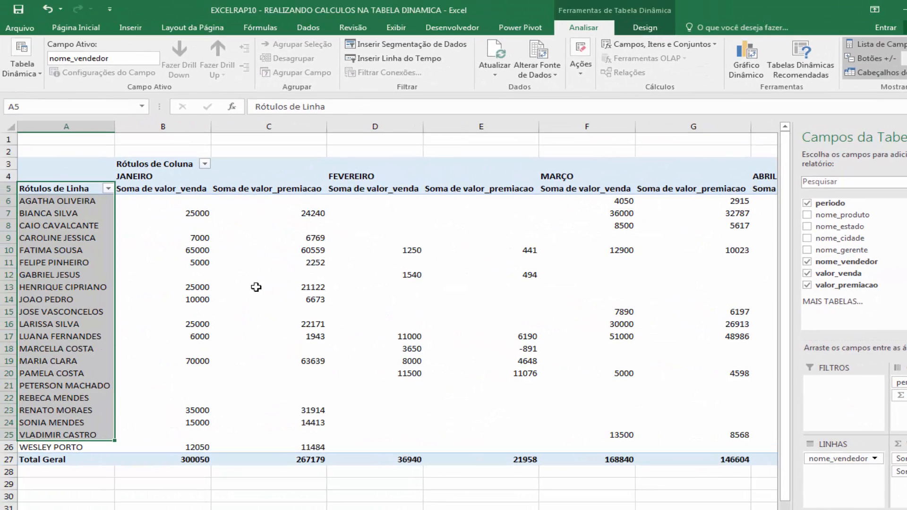
# Step: Format the whole pivot table's cells with the thousands separator style and no decimal places
pyautogui.moveTo(178, 198); pyautogui.dragTo(763, 461)
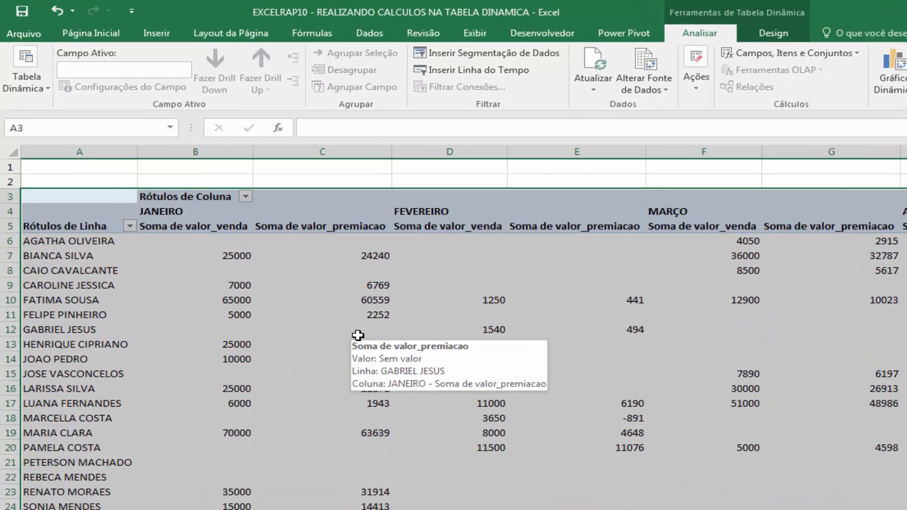
pyautogui.click(94, 34)
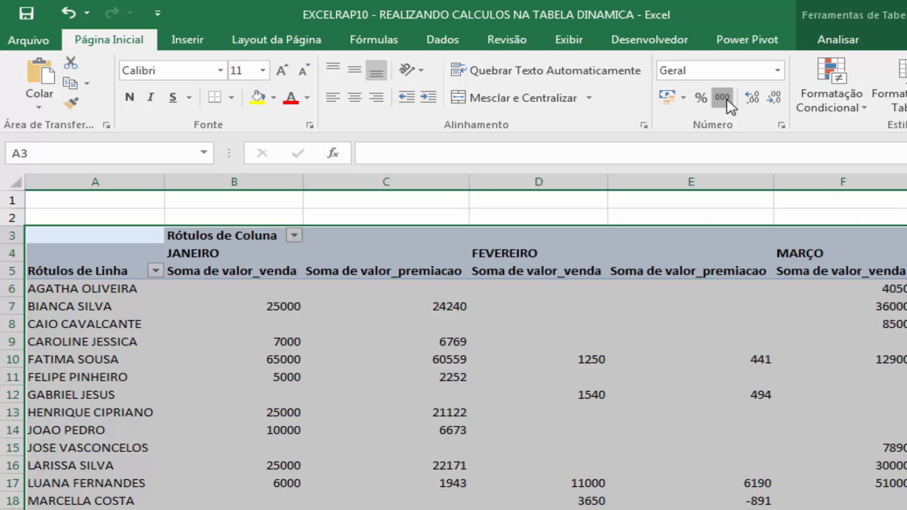
pyautogui.click(804, 109)
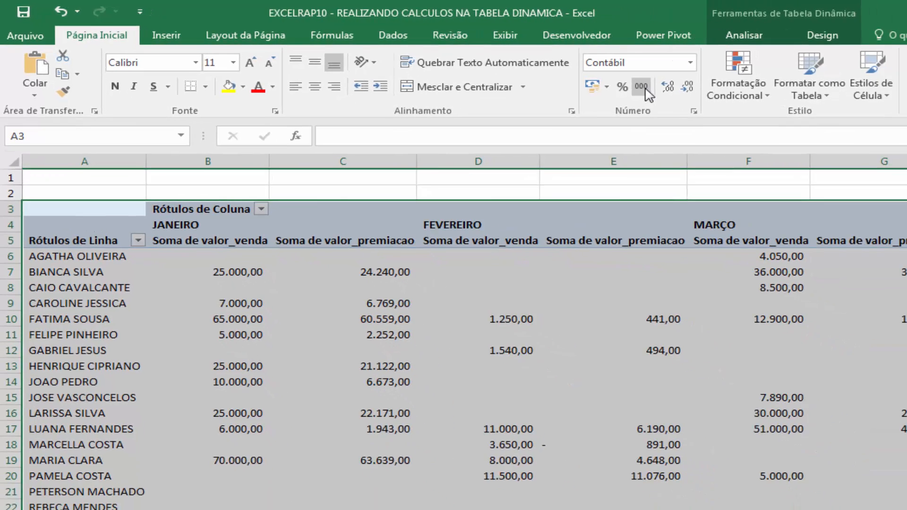
pyautogui.click(671, 87)
pyautogui.click(672, 88)
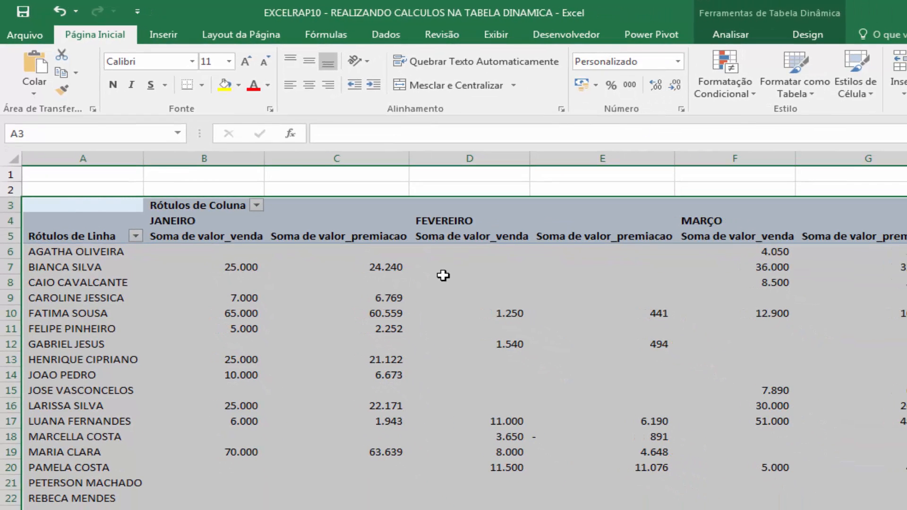
pyautogui.click(421, 279)
pyautogui.moveTo(255, 273); pyautogui.dragTo(784, 509)
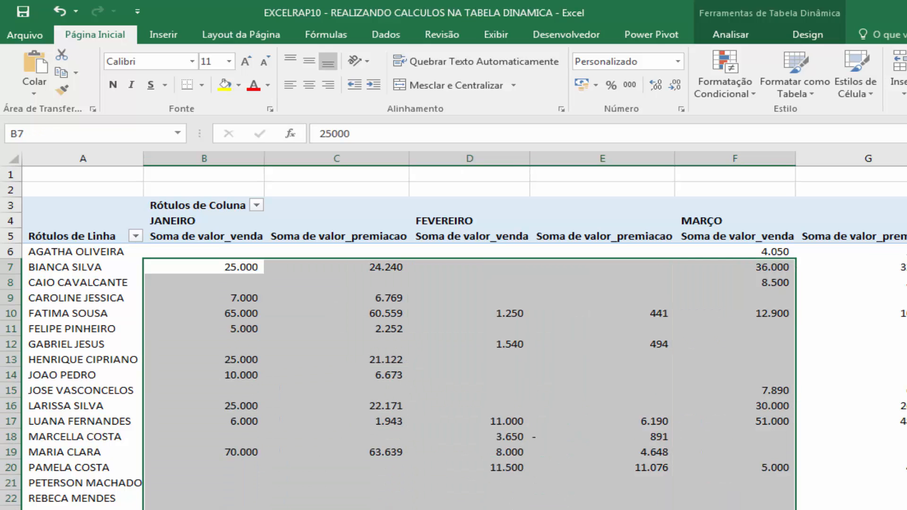
# Step: Undo the thousands separator and decimal formatting applied to the pivot table cells
pyautogui.hotkey('ctrl', 'z')
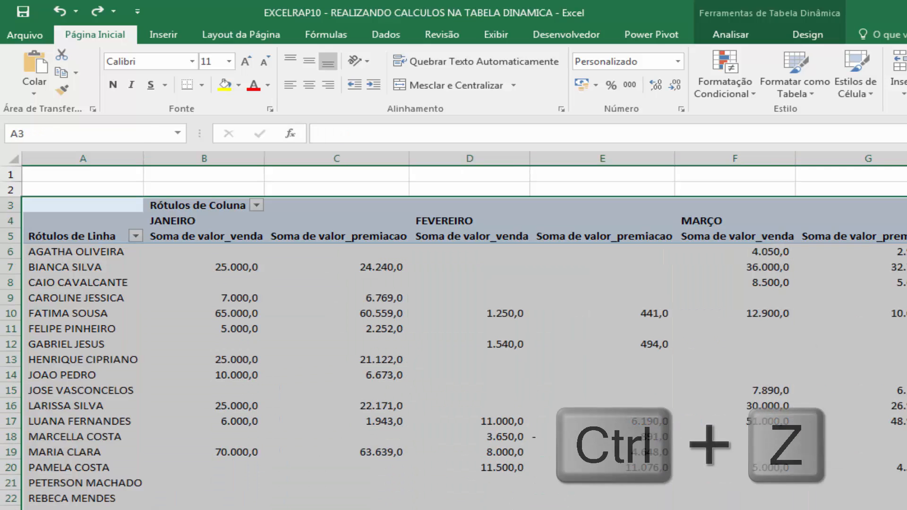
pyautogui.click(394, 400)
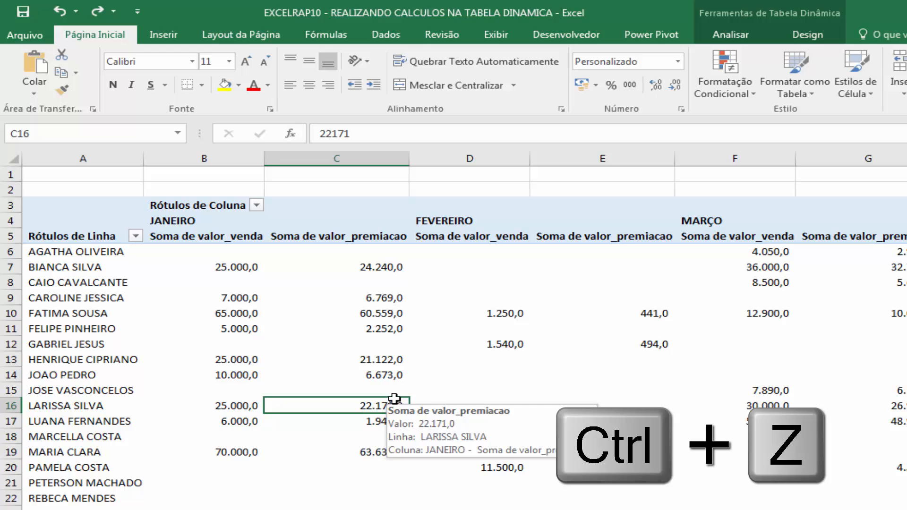
pyautogui.hotkey('ctrl', 'z')
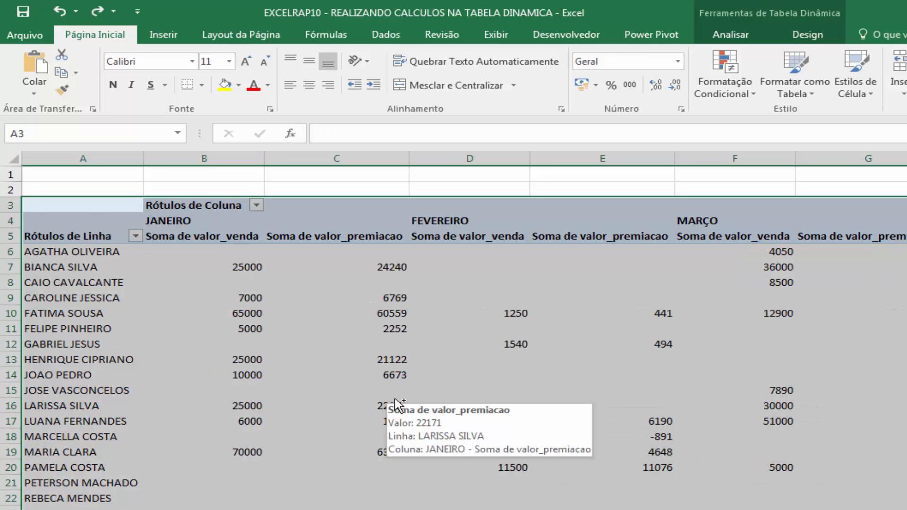
# Step: Set the Soma de valor_venda field's number format to Número with a thousands separator and 0 decimal places
pyautogui.click(216, 261)
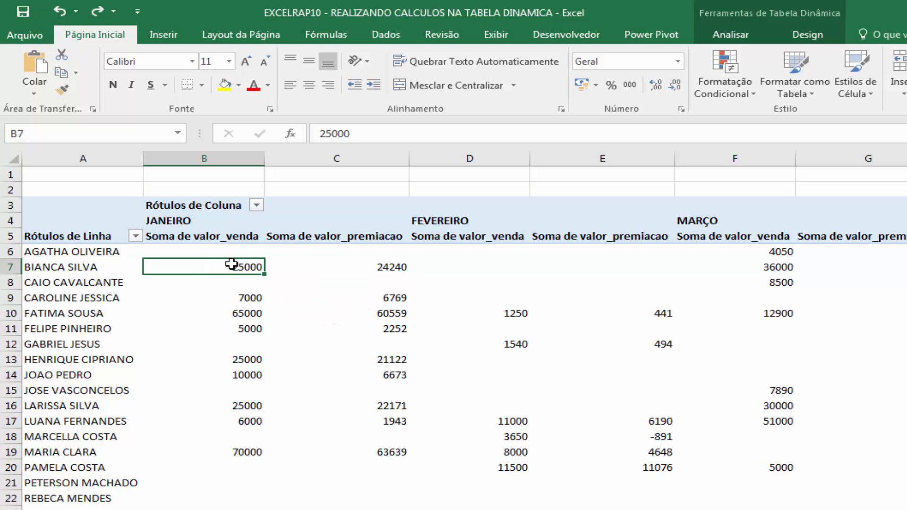
pyautogui.rightClick(232, 264)
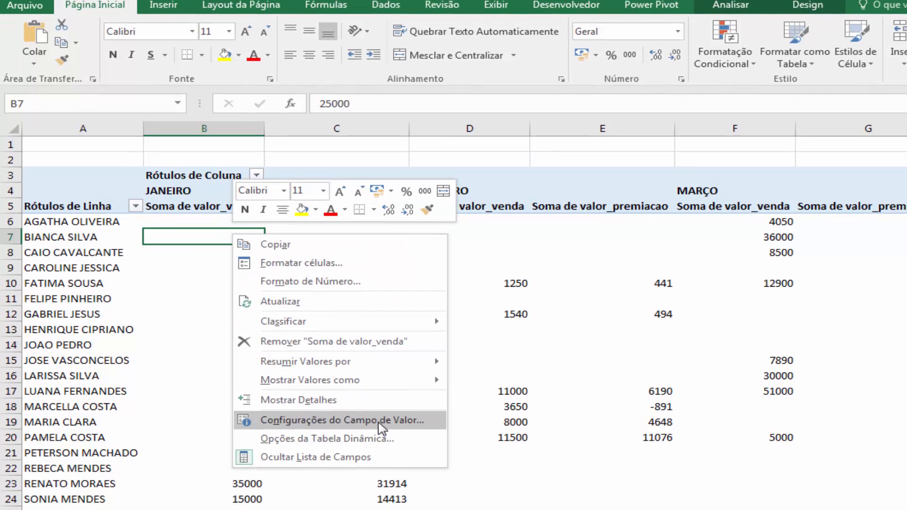
pyautogui.click(334, 451)
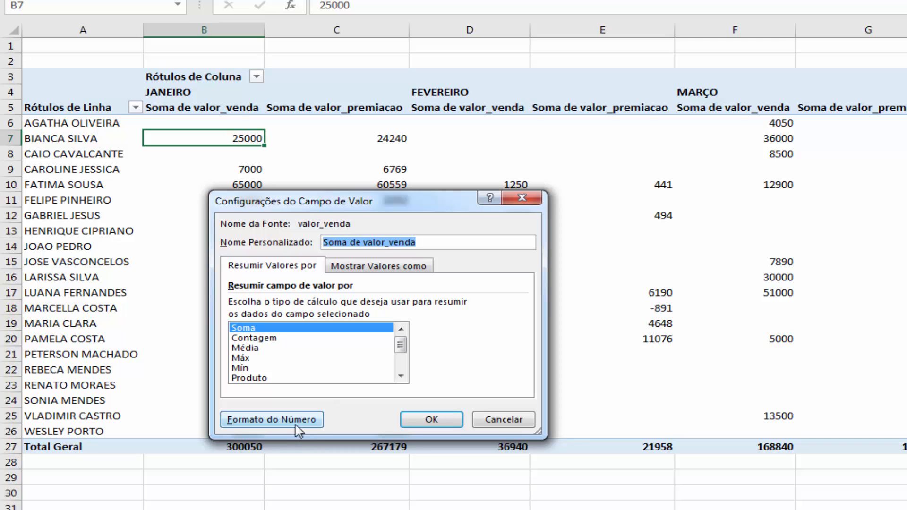
pyautogui.click(300, 422)
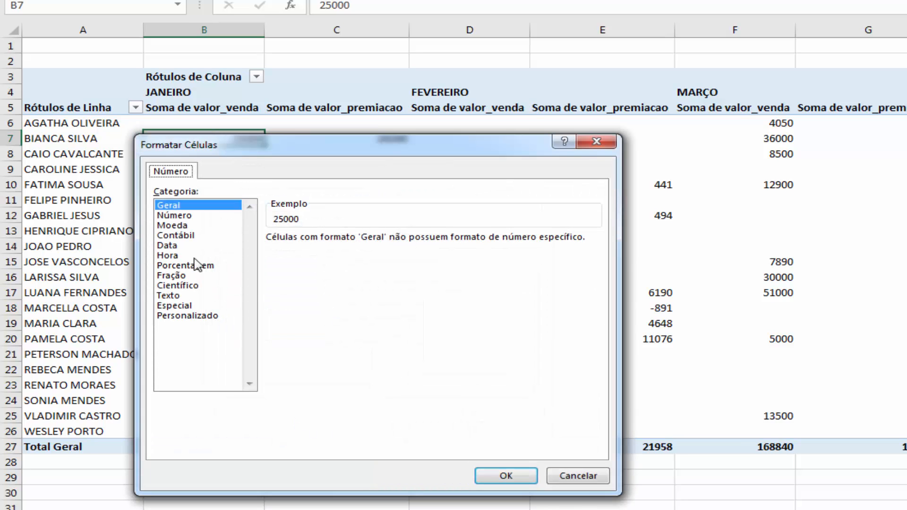
pyautogui.click(182, 216)
pyautogui.click(304, 258)
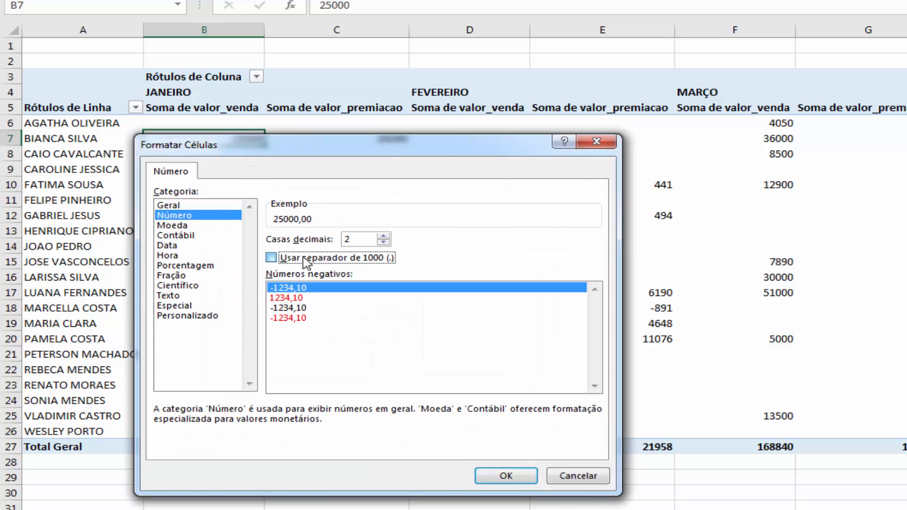
pyautogui.click(384, 242)
pyautogui.click(383, 242)
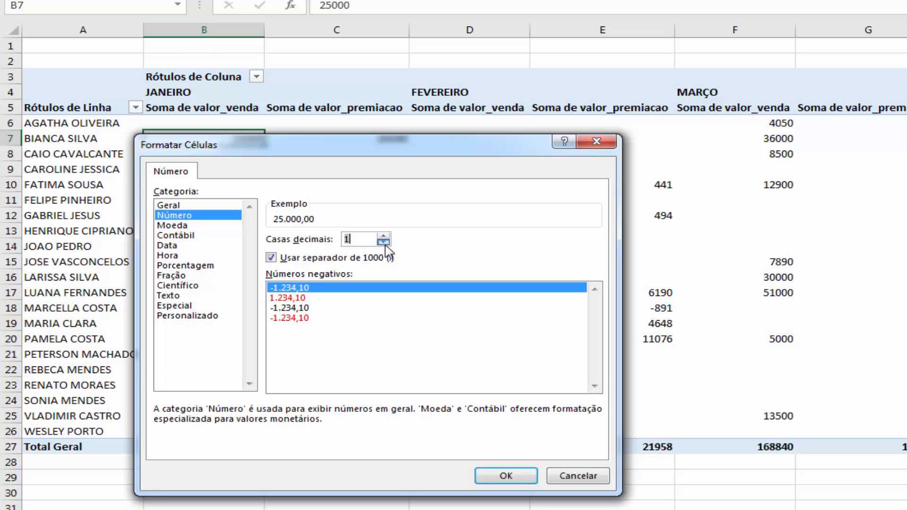
pyautogui.click(490, 479)
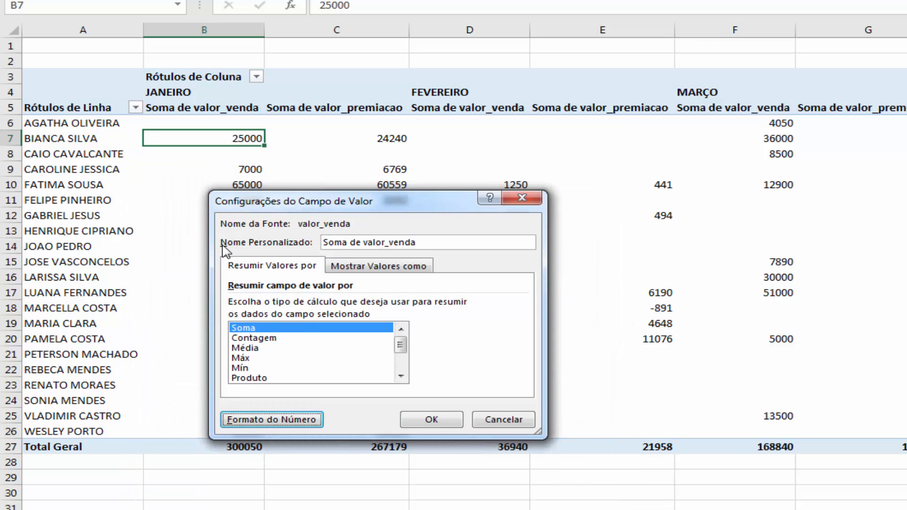
pyautogui.click(439, 426)
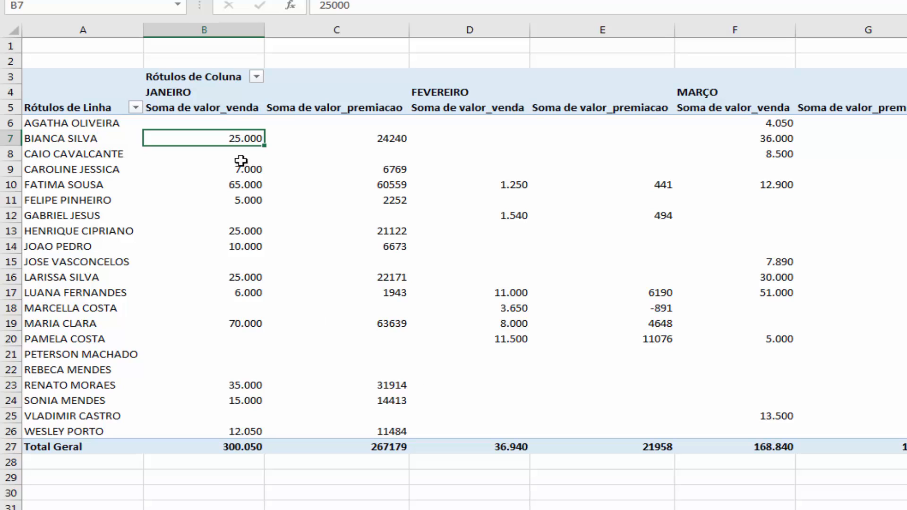
pyautogui.moveTo(244, 138); pyautogui.dragTo(250, 433)
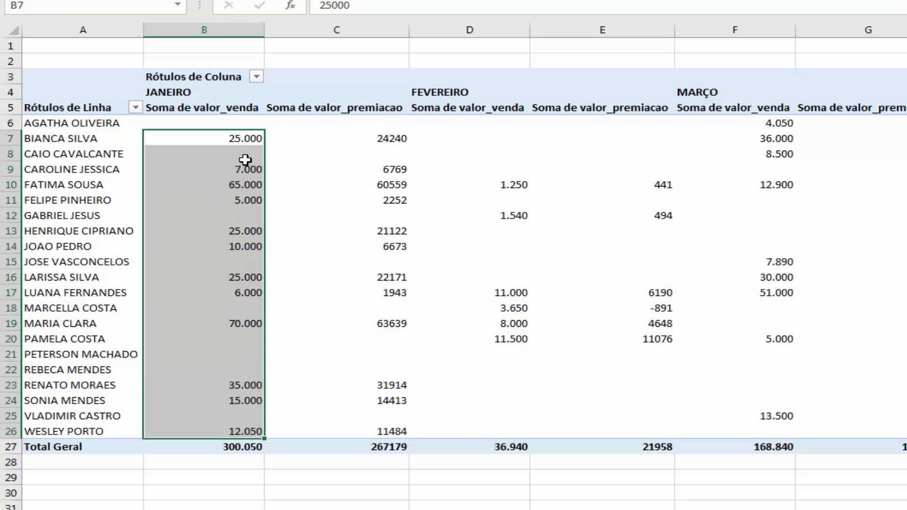
# Step: Set the Soma de valor_premiacao field's number format to Número with a thousands separator and 0 decimal places
pyautogui.rightClick(371, 137)
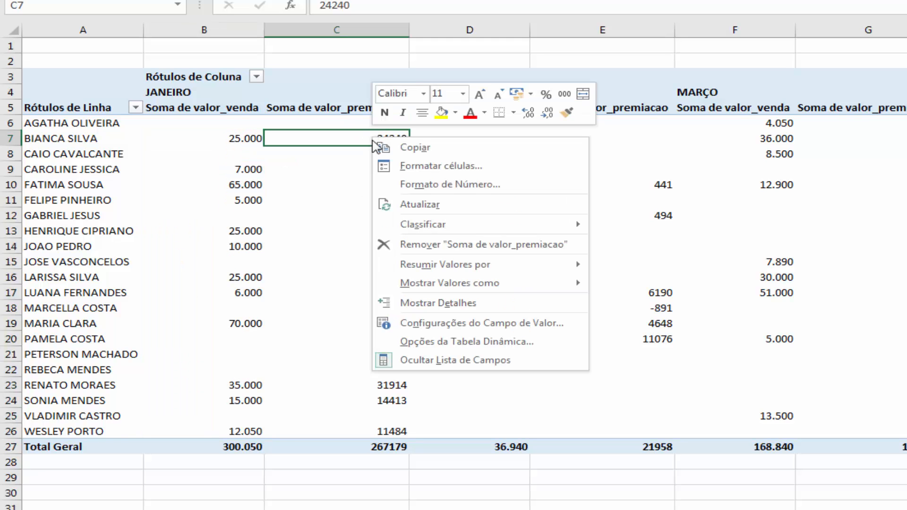
pyautogui.click(433, 323)
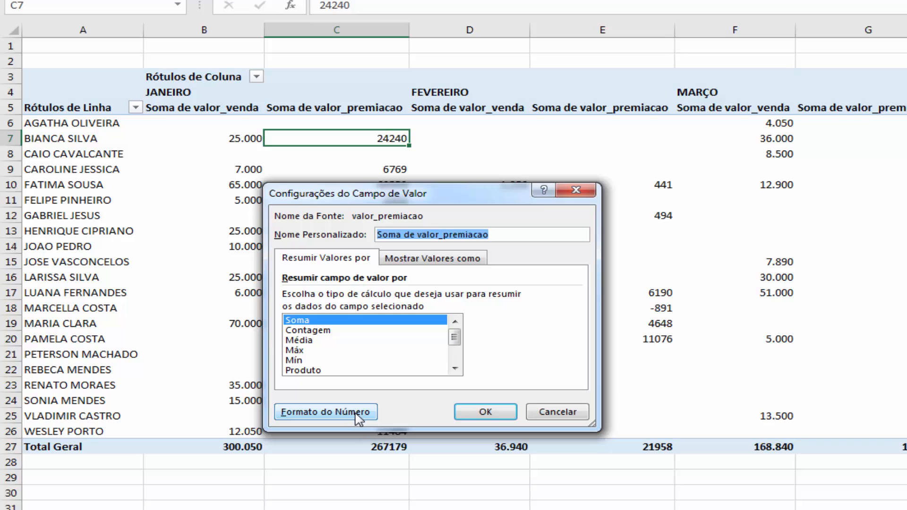
pyautogui.click(359, 417)
pyautogui.click(236, 208)
pyautogui.click(418, 250)
pyautogui.click(438, 235)
pyautogui.click(437, 235)
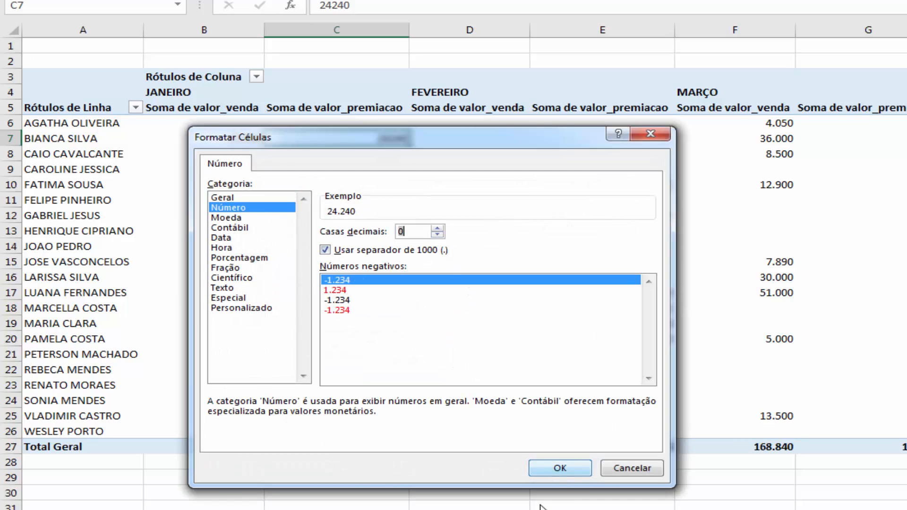
pyautogui.click(561, 468)
pyautogui.click(481, 416)
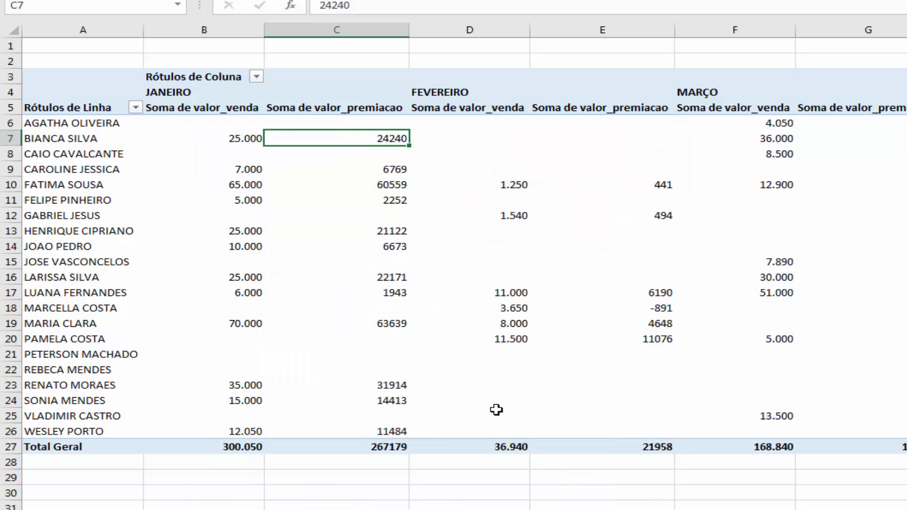
# Step: Examine the formatted sales and award sums across all months, and compare the January values in B7 and C7
pyautogui.click(467, 184)
pyautogui.click(735, 185)
pyautogui.click(880, 185)
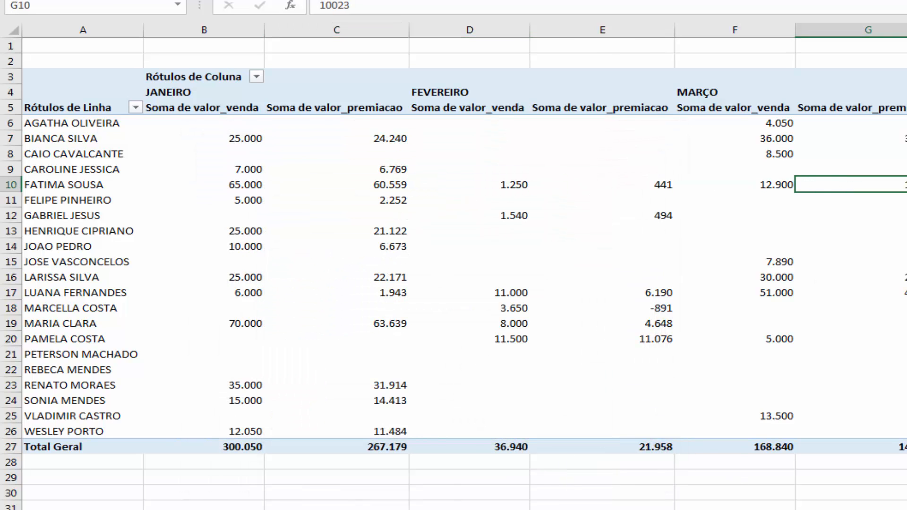
pyautogui.hscroll(10, 464, 267)
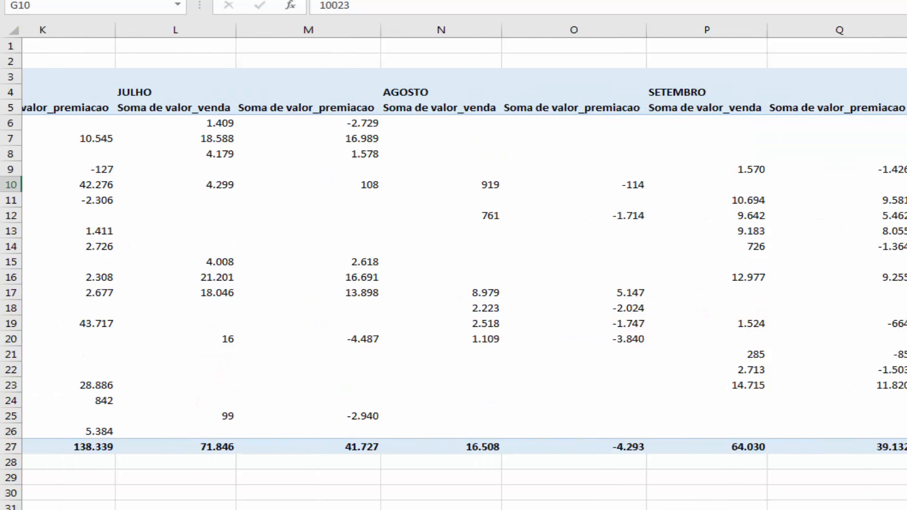
pyautogui.hscroll(1, 464, 267)
pyautogui.hscroll(-12, 464, 266)
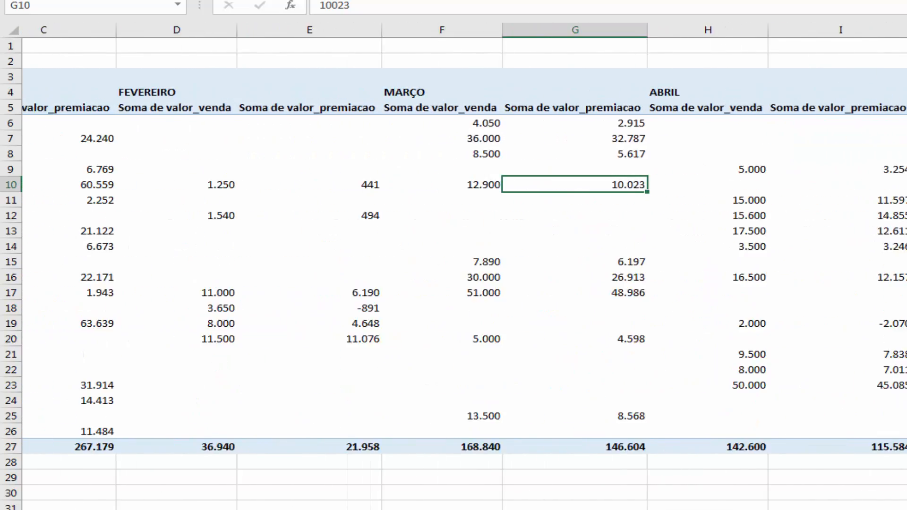
pyautogui.click(353, 243)
pyautogui.click(232, 138)
pyautogui.click(292, 142)
pyautogui.click(224, 143)
pyautogui.click(339, 142)
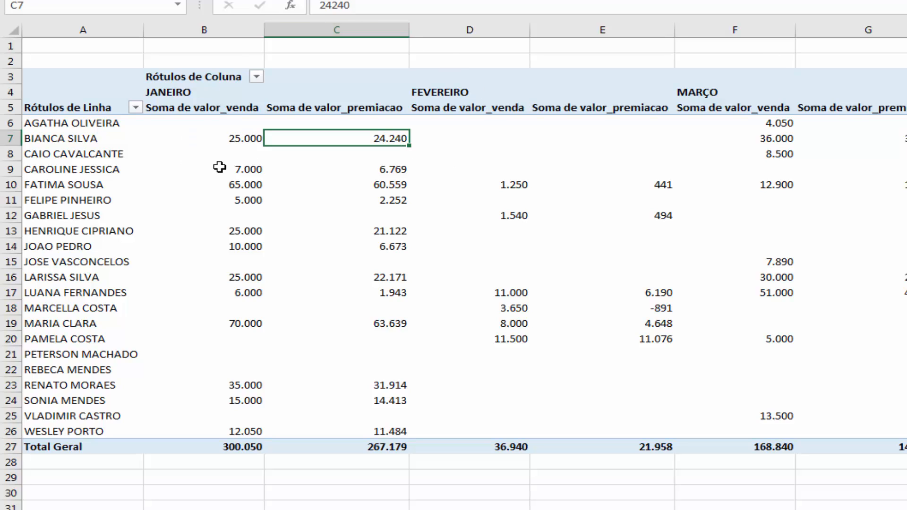
pyautogui.moveTo(368, 139)
# Step: Enter a formula in C30 that divides the January award in C7 by the January sale in B7
pyautogui.click(326, 496)
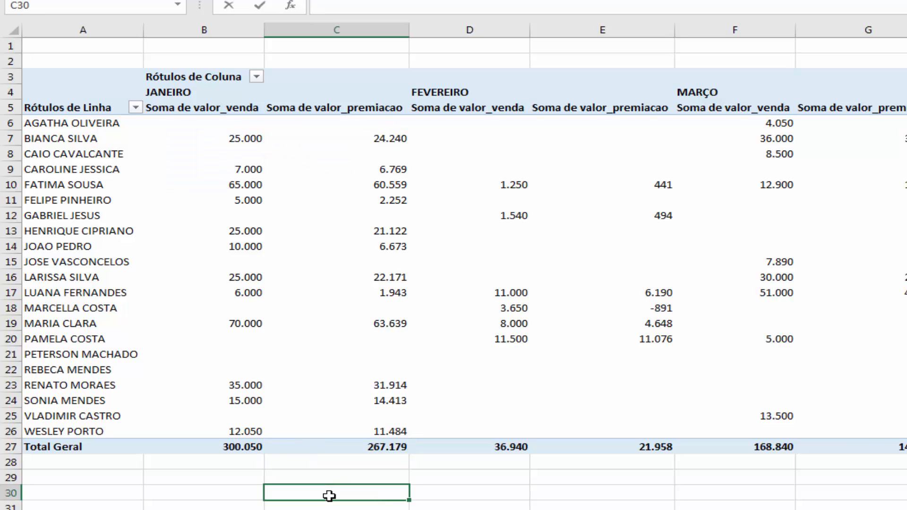
pyautogui.write('=')
pyautogui.click(360, 142)
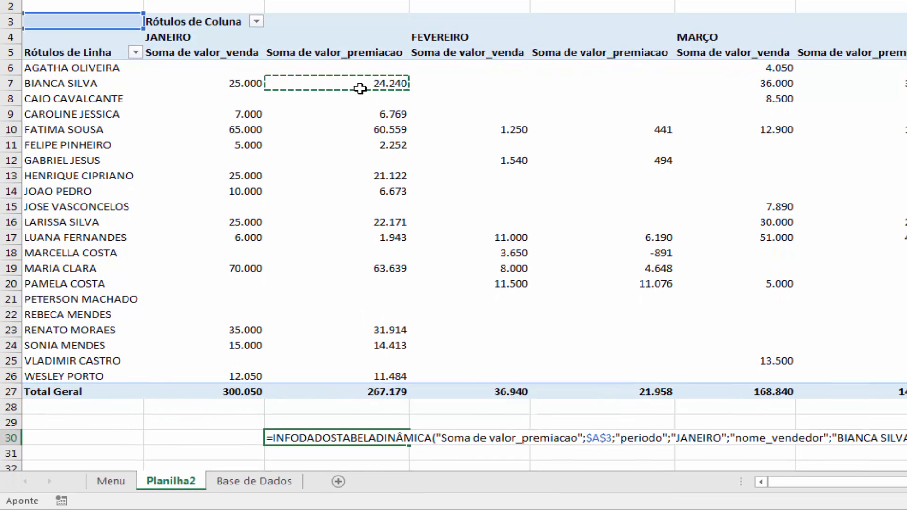
pyautogui.write('+')
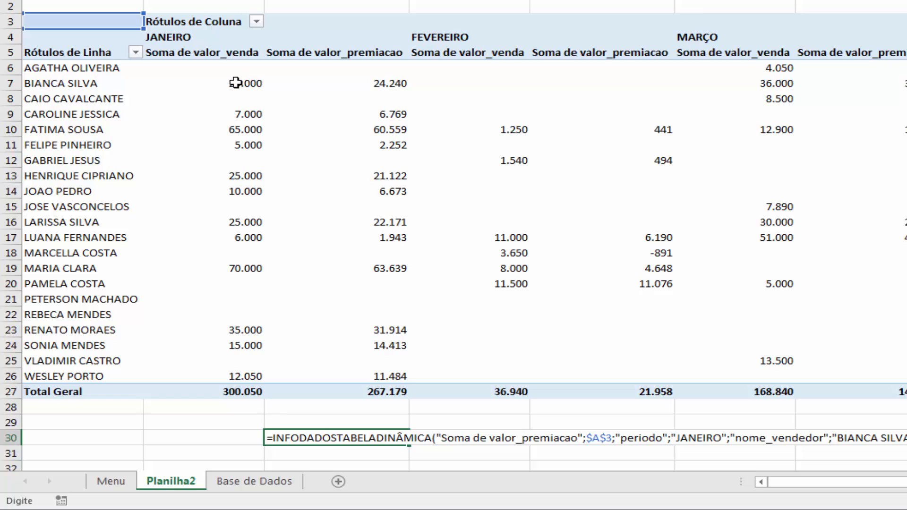
pyautogui.click(236, 82)
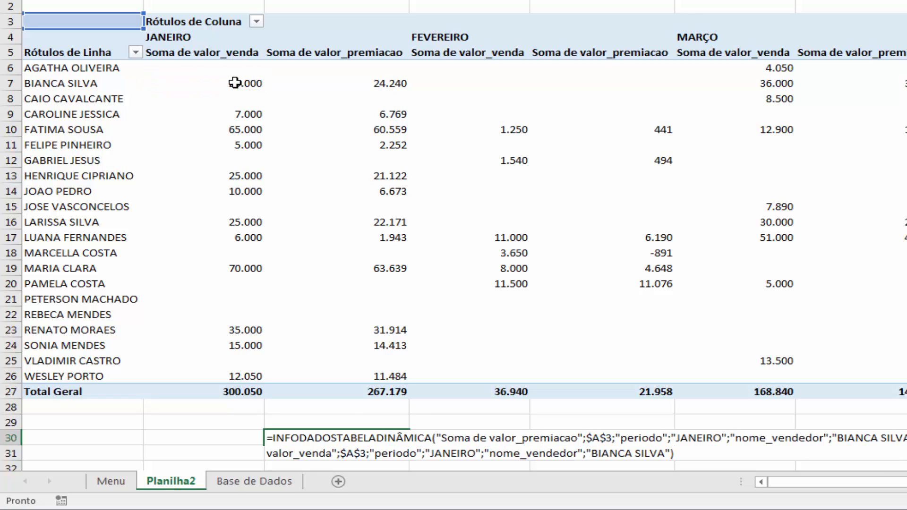
pyautogui.press('Return')
pyautogui.click(366, 436)
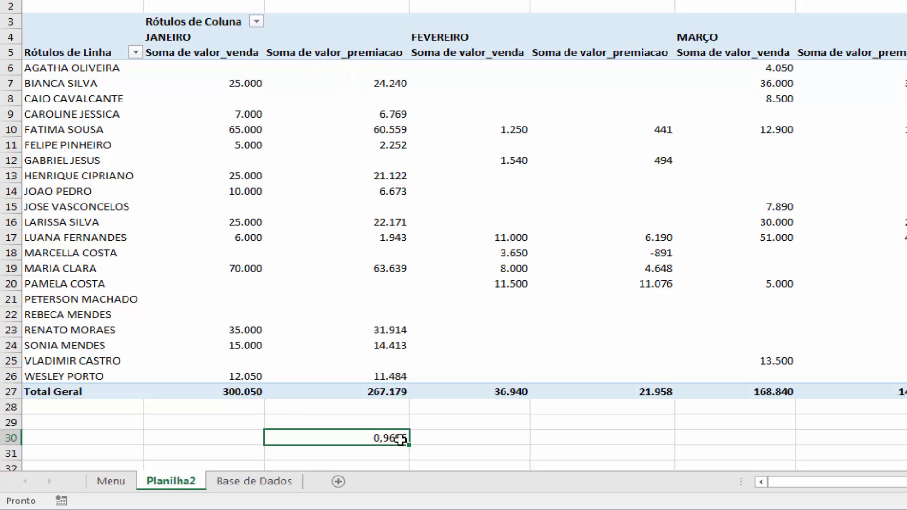
# Step: Delete the award-to-sale ratio formula from C30 below the pivot table
pyautogui.moveTo(248, 89)
pyautogui.moveTo(310, 197)
pyautogui.moveTo(393, 83); pyautogui.dragTo(378, 361)
pyautogui.click(94, 52)
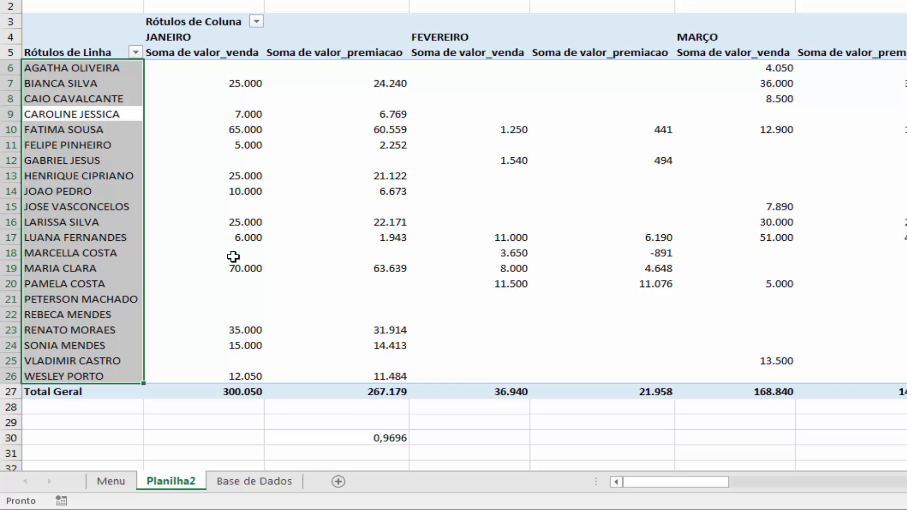
pyautogui.scroll(-1, 364, 415)
pyautogui.click(378, 395)
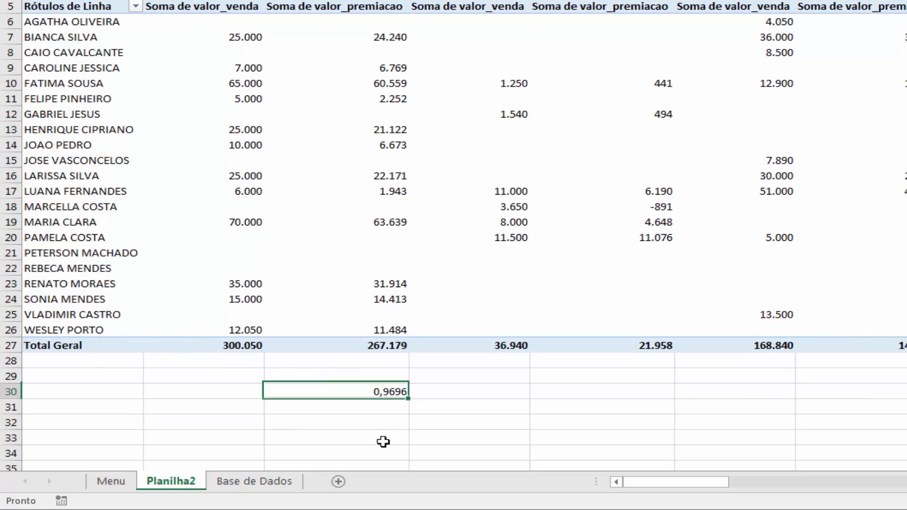
pyautogui.press('Delete')
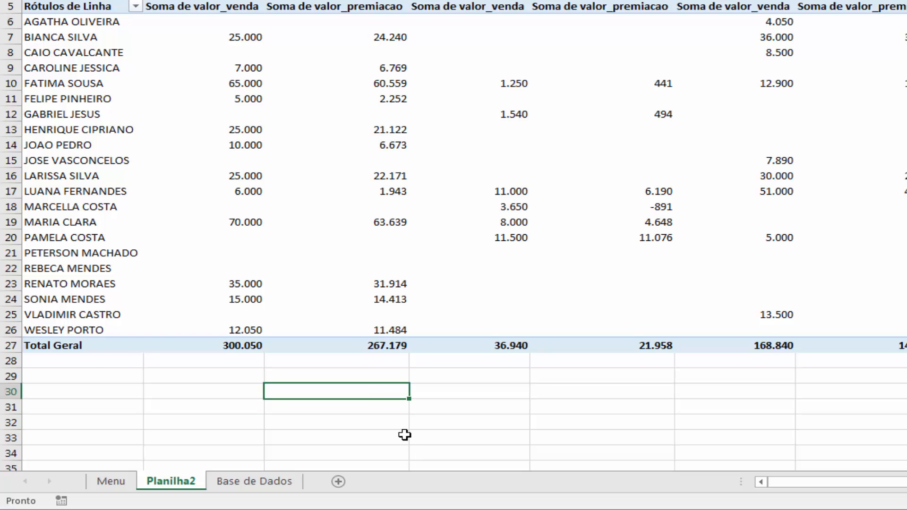
# Step: Start a new calculated field in the pivot table and name it % DA PREMIACAO
pyautogui.scroll(1, 369, 349)
pyautogui.press('Up')
pyautogui.press('Up')
pyautogui.press('Up')
pyautogui.click(335, 86)
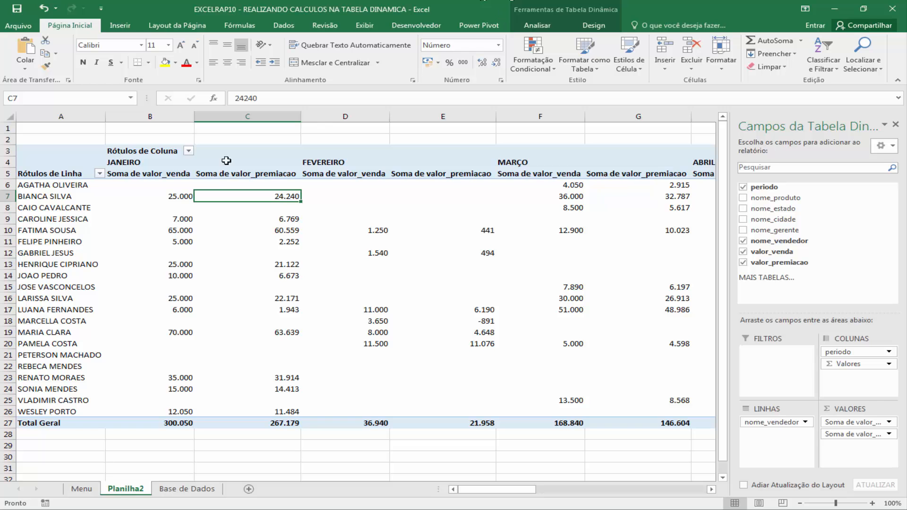
pyautogui.click(172, 197)
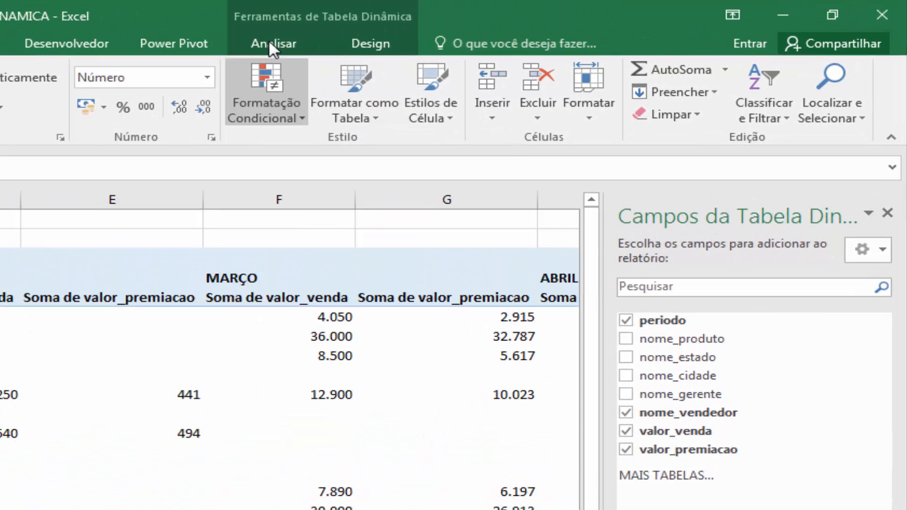
pyautogui.click(271, 43)
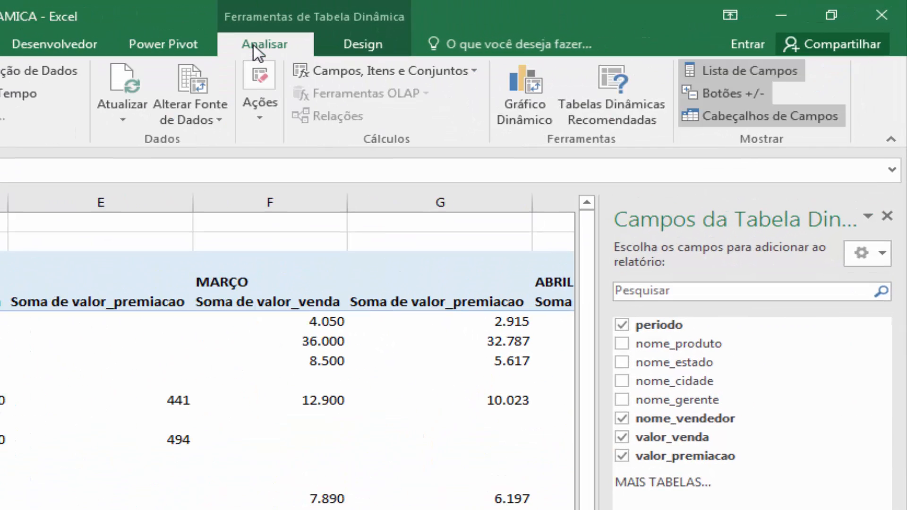
pyautogui.click(451, 75)
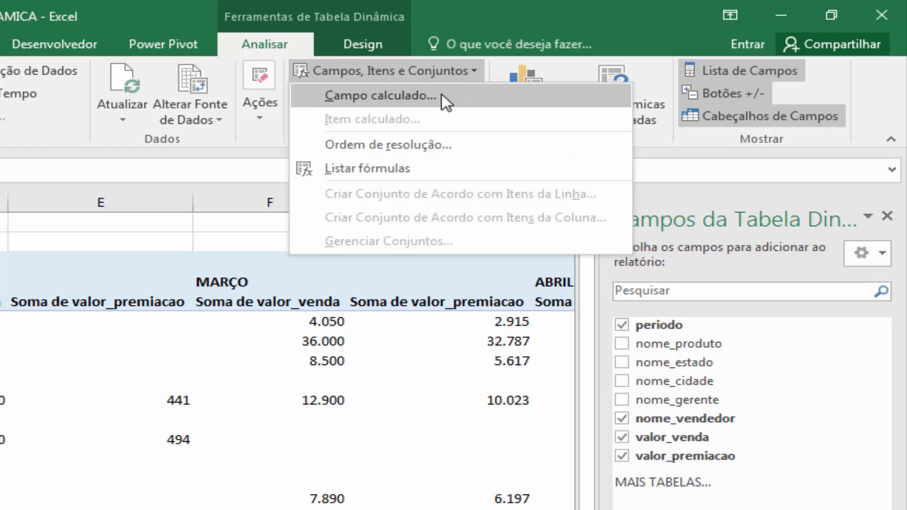
pyautogui.click(442, 92)
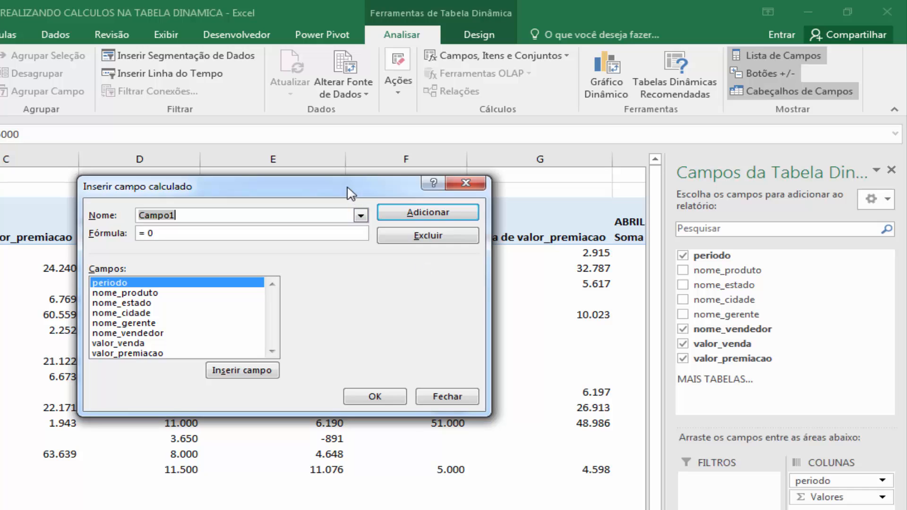
pyautogui.moveTo(350, 191); pyautogui.dragTo(344, 318)
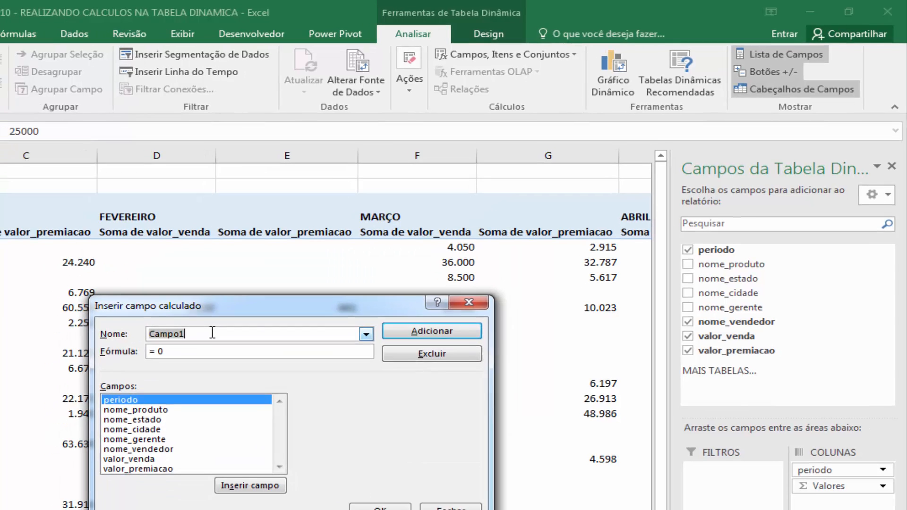
pyautogui.moveTo(211, 333); pyautogui.dragTo(136, 327)
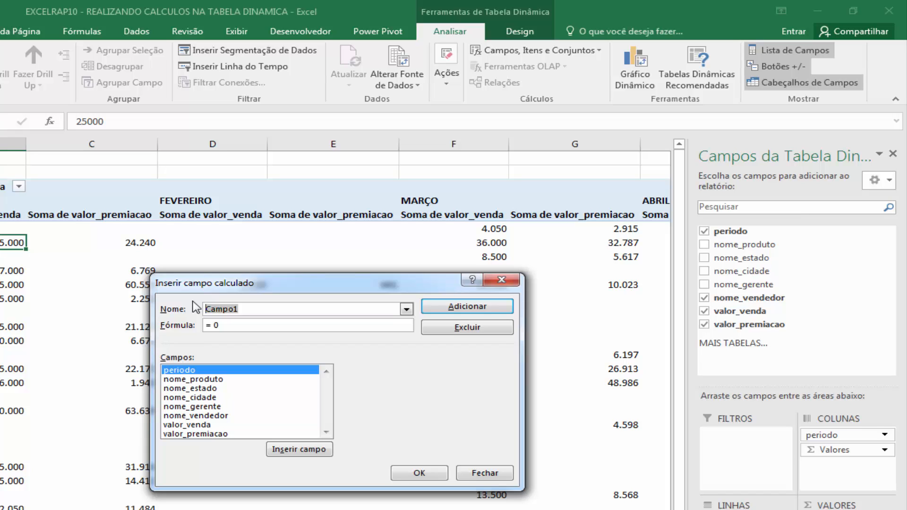
pyautogui.write('% DA PREMIACAO')
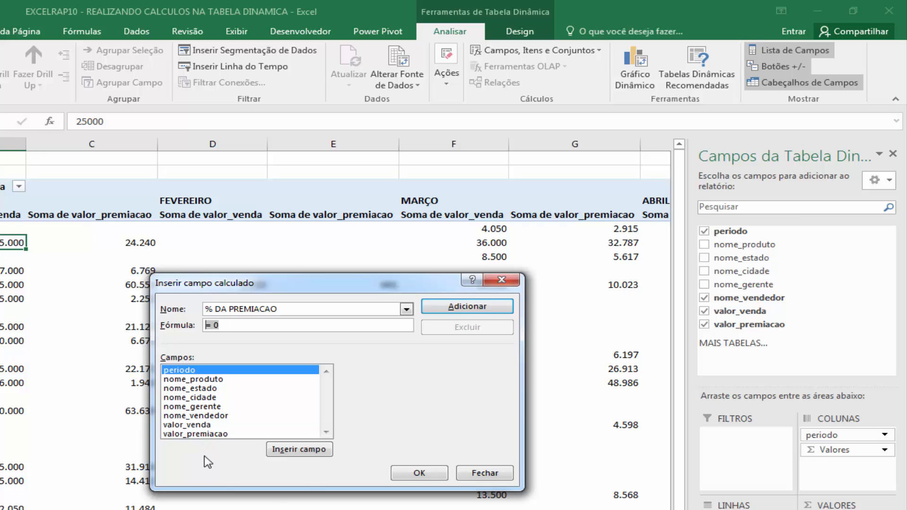
# Step: Define the calculated field's formula as =valor_premiacao/valor_venda and add it to the pivot table
pyautogui.moveTo(219, 374); pyautogui.dragTo(210, 439)
pyautogui.doubleClick(209, 434)
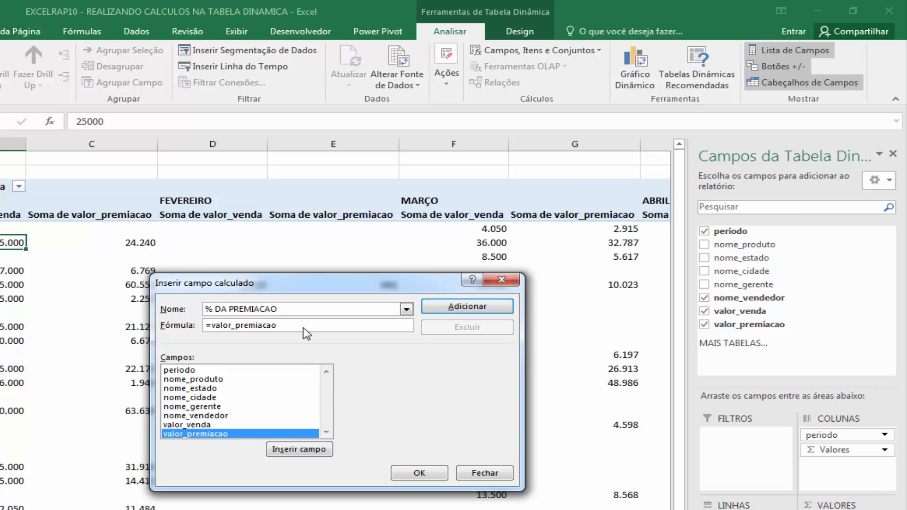
pyautogui.doubleClick(181, 427)
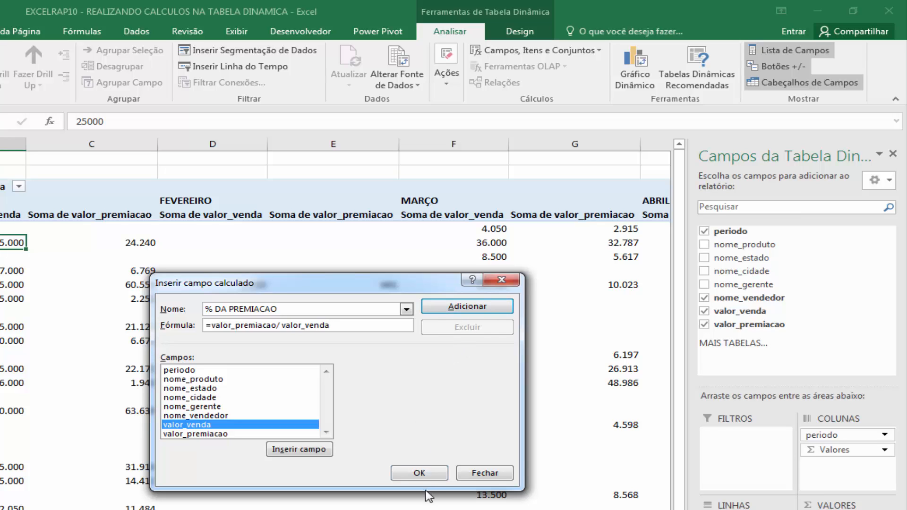
pyautogui.click(420, 474)
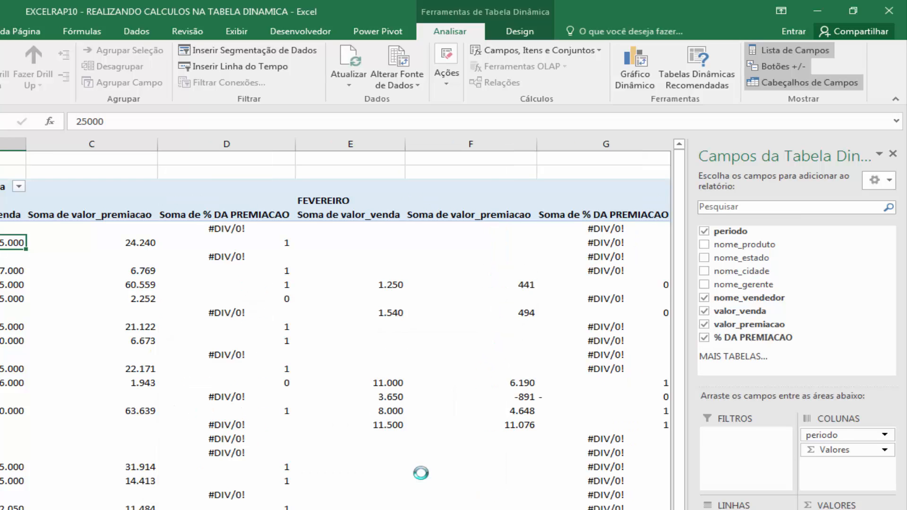
# Step: Set the Soma de % DA PREMIACAO field's number format to Número with 2 decimal places and a thousands separator
pyautogui.moveTo(285, 228); pyautogui.dragTo(279, 496)
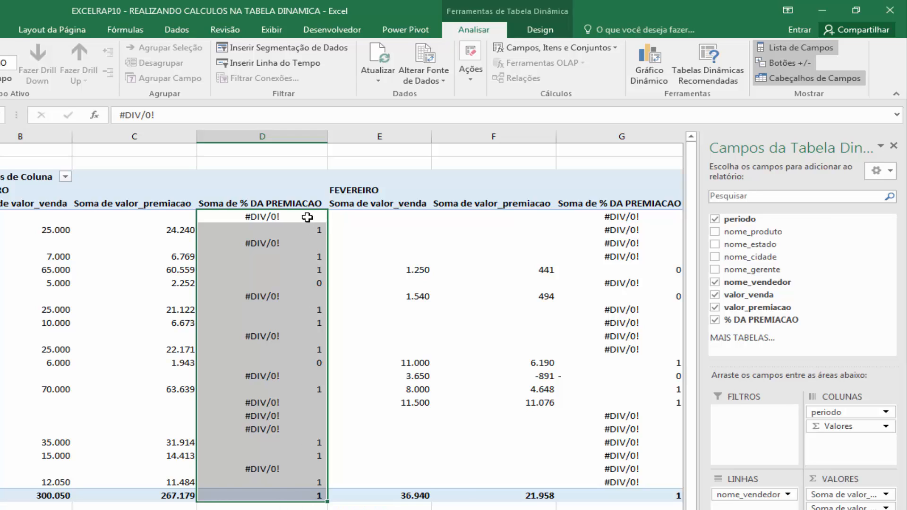
pyautogui.click(278, 229)
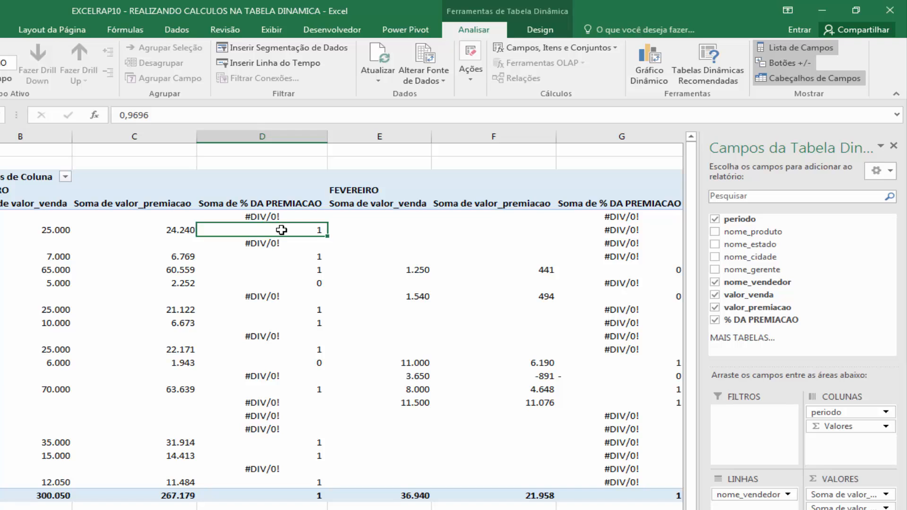
pyautogui.rightClick(282, 231)
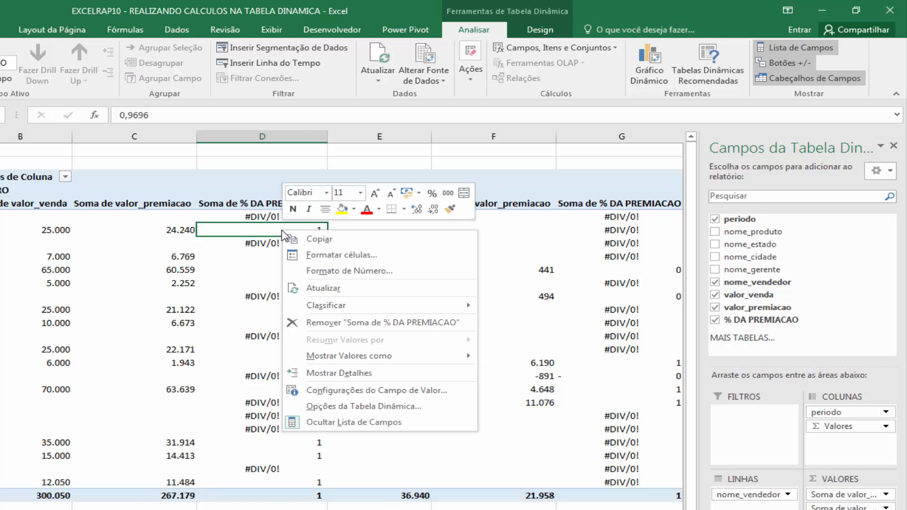
pyautogui.click(386, 391)
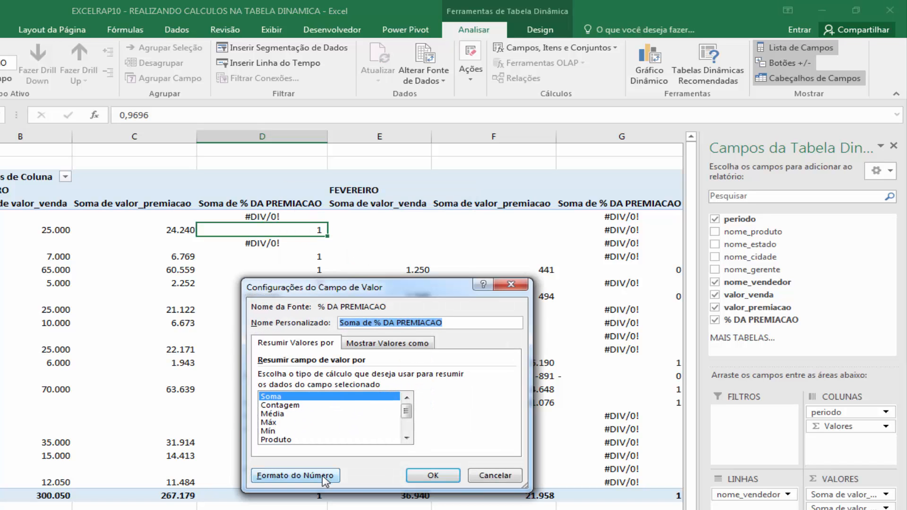
pyautogui.click(327, 478)
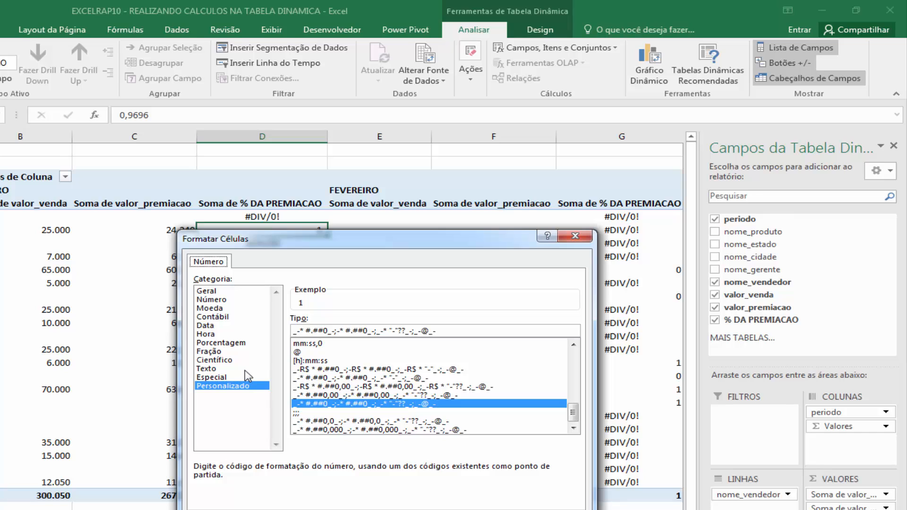
pyautogui.click(222, 301)
pyautogui.click(391, 318)
pyautogui.click(392, 318)
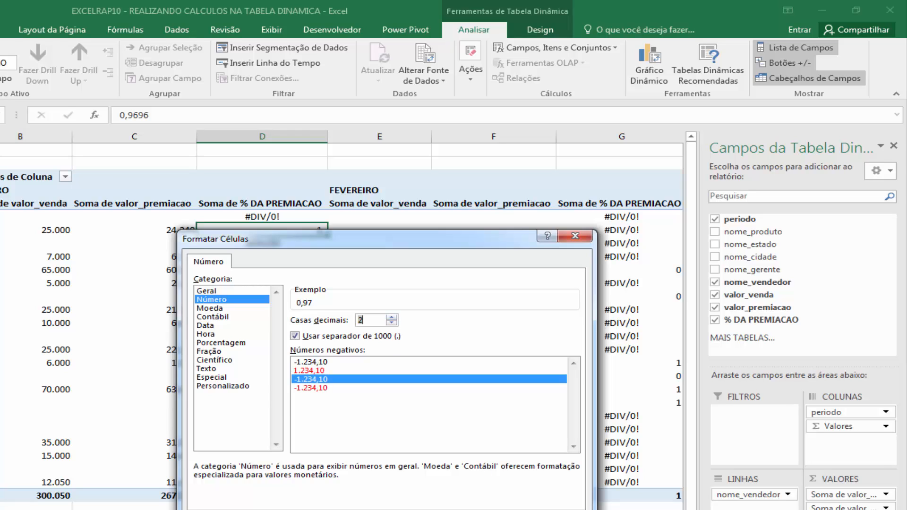
pyautogui.press('Return')
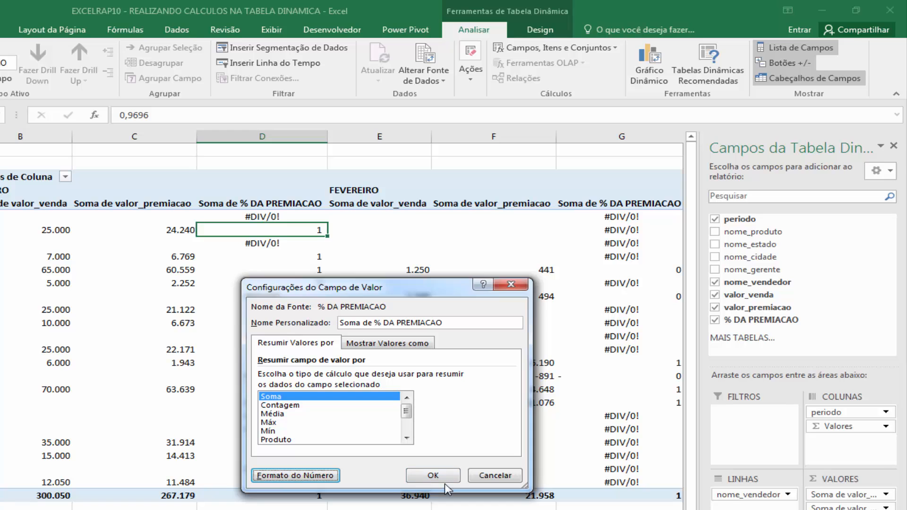
pyautogui.click(444, 482)
# Step: Examine the January Soma de % DA PREMIACAO results in D6 to D9, comparing error cells with calculated values
pyautogui.click(268, 260)
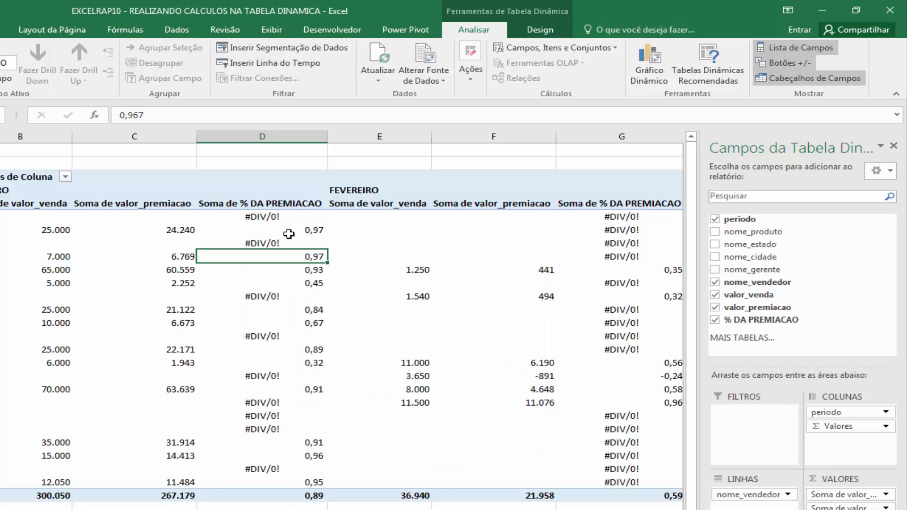
pyautogui.click(302, 231)
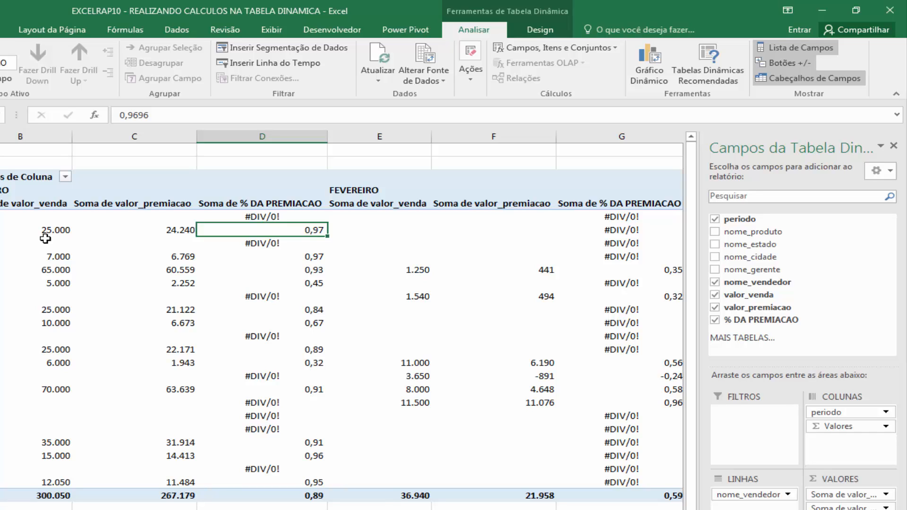
pyautogui.moveTo(264, 344)
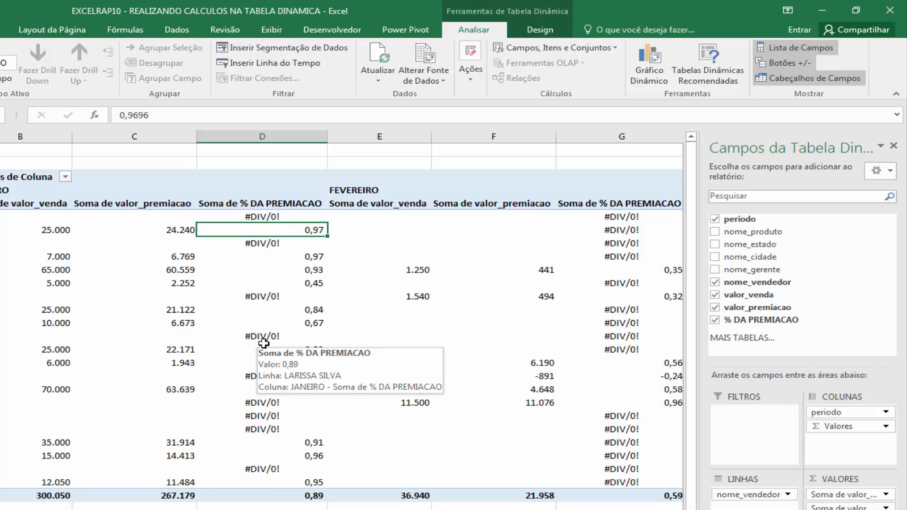
pyautogui.click(278, 216)
pyautogui.click(279, 242)
pyautogui.click(281, 216)
pyautogui.click(276, 241)
pyautogui.click(280, 216)
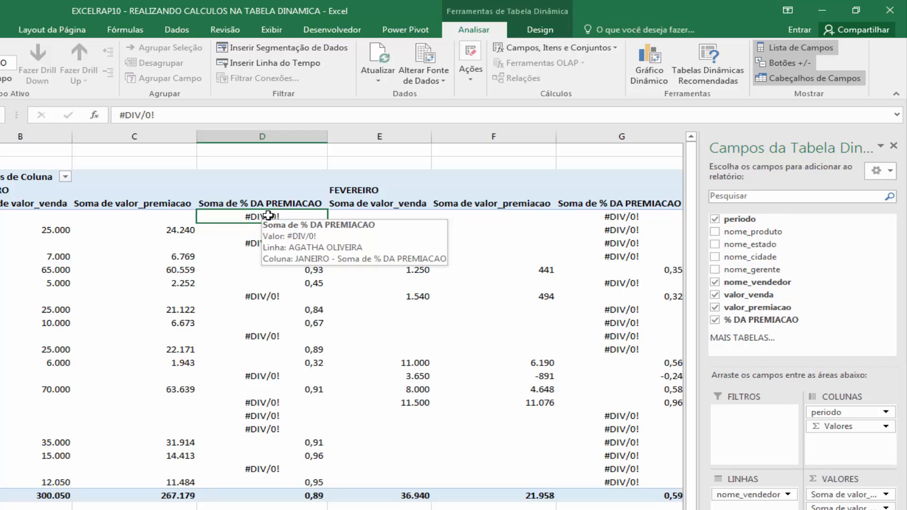
pyautogui.click(277, 229)
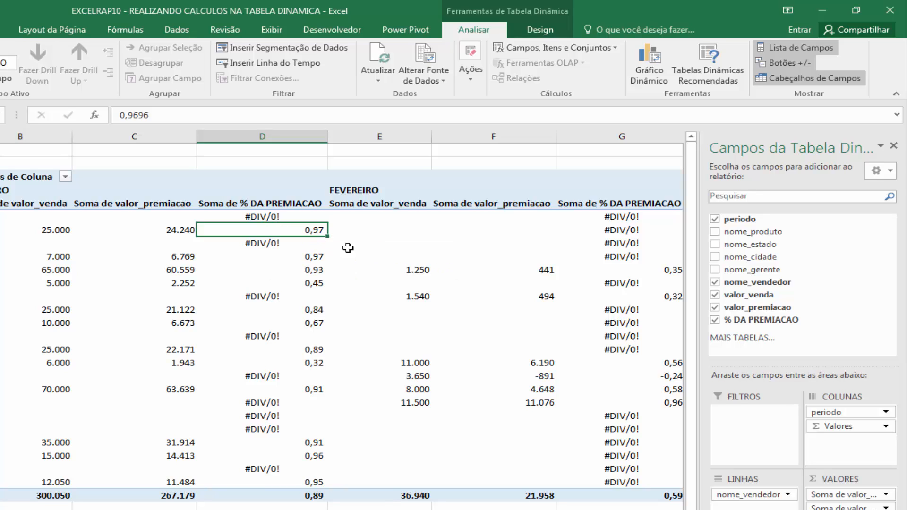
# Step: Modify the existing % DA PREMIACAO calculated field's formula to =seerro(valor_premiacao/valor_venda;0) and apply it to the pivot table
pyautogui.click(588, 49)
pyautogui.click(596, 65)
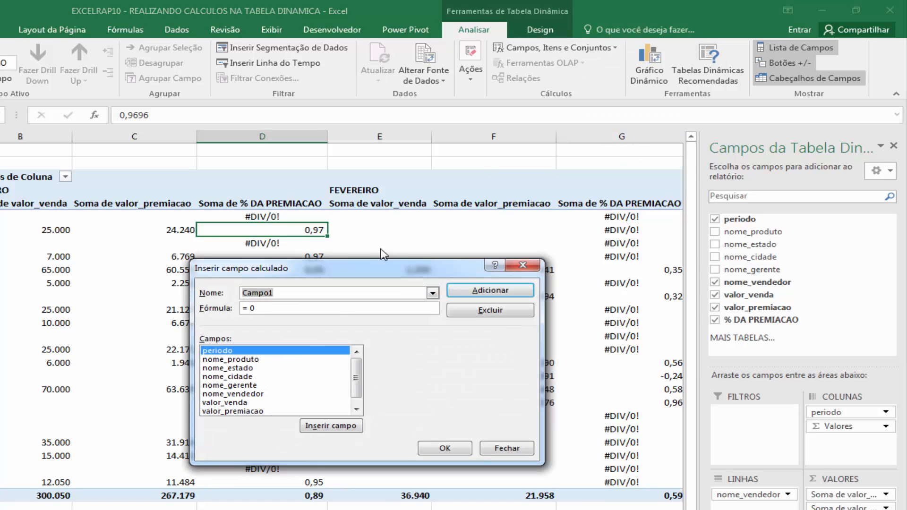
pyautogui.click(432, 293)
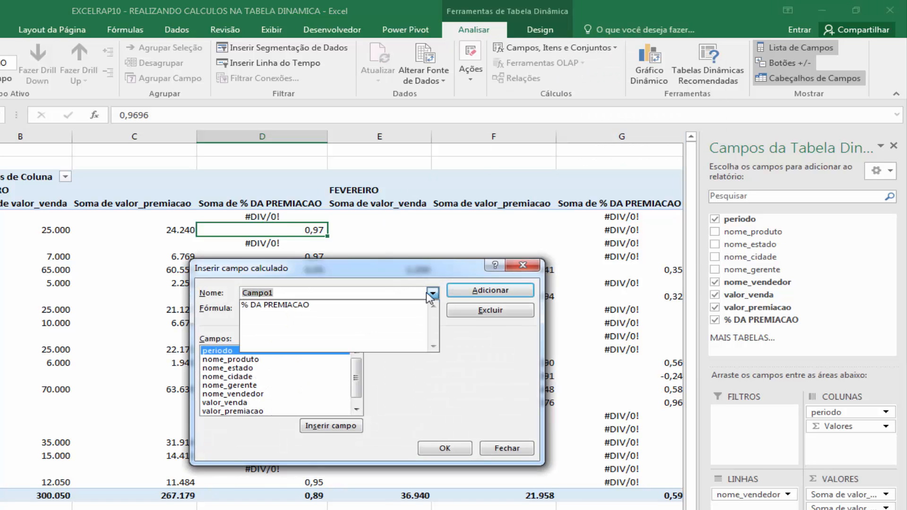
pyautogui.click(305, 305)
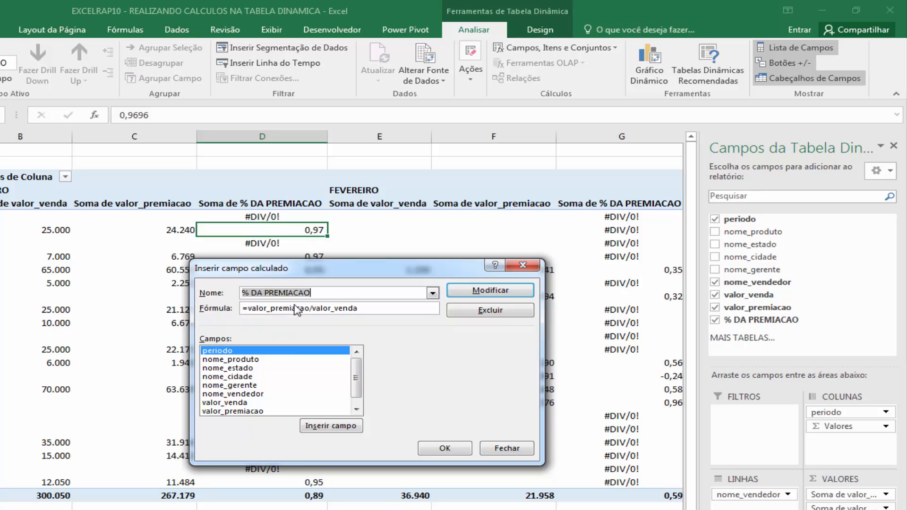
pyautogui.click(249, 310)
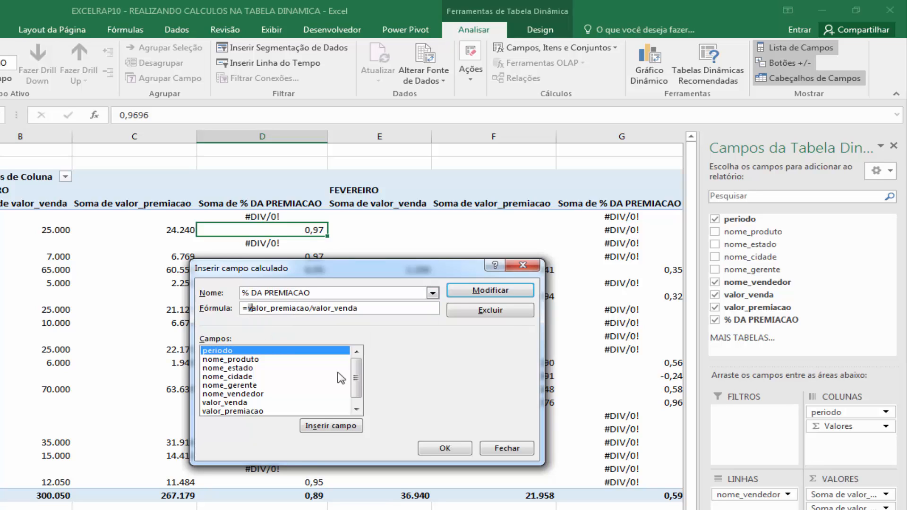
pyautogui.click(268, 308)
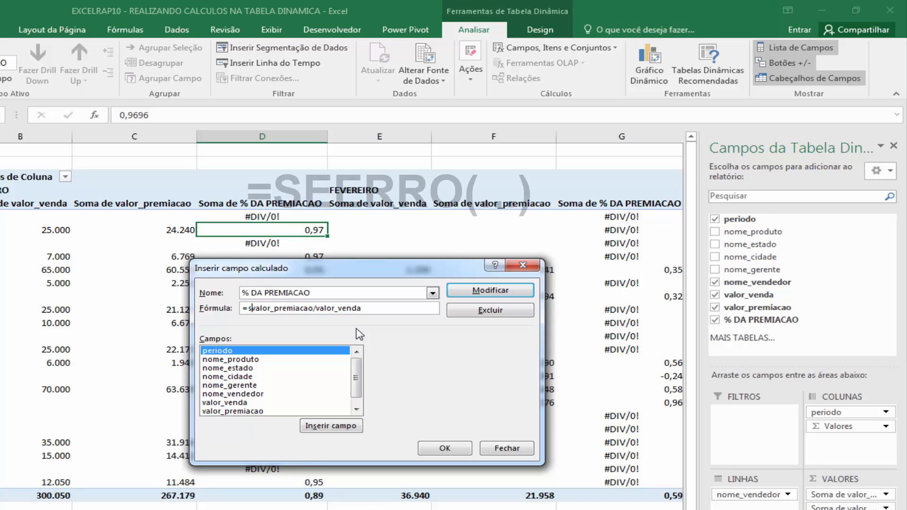
pyautogui.write('seer')
pyautogui.write('ro(')
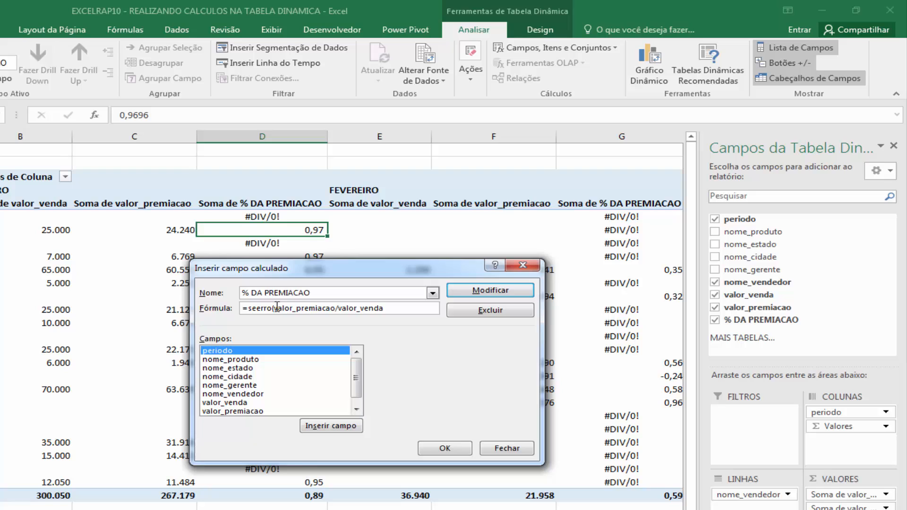
pyautogui.moveTo(275, 308); pyautogui.dragTo(387, 308)
pyautogui.click(387, 308)
pyautogui.click(502, 293)
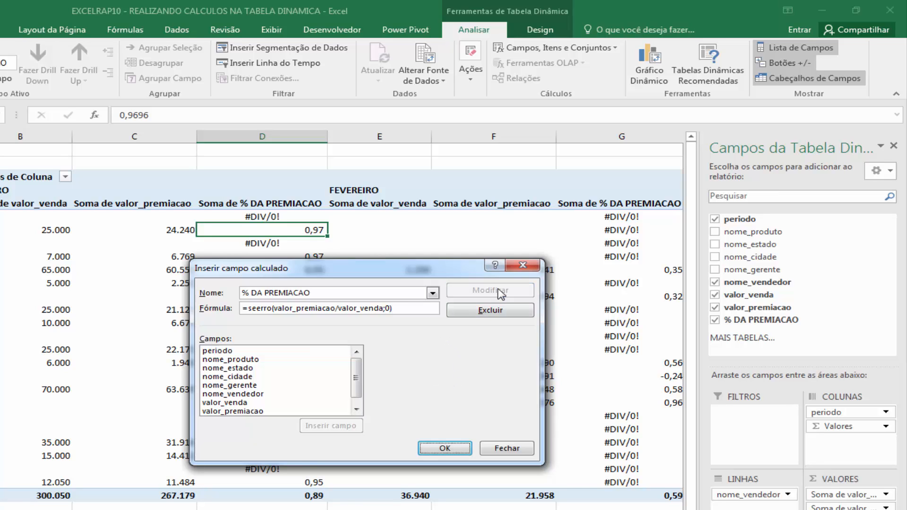
pyautogui.click(445, 448)
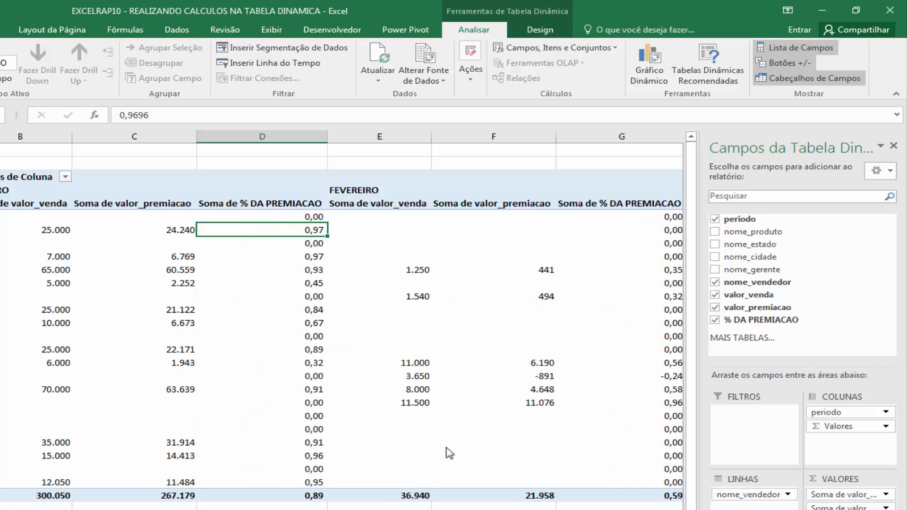
# Step: Check the recalculated January Soma de % DA PREMIACAO cells in column D, comparing rows with and without sales values
pyautogui.moveTo(286, 216); pyautogui.dragTo(46, 213)
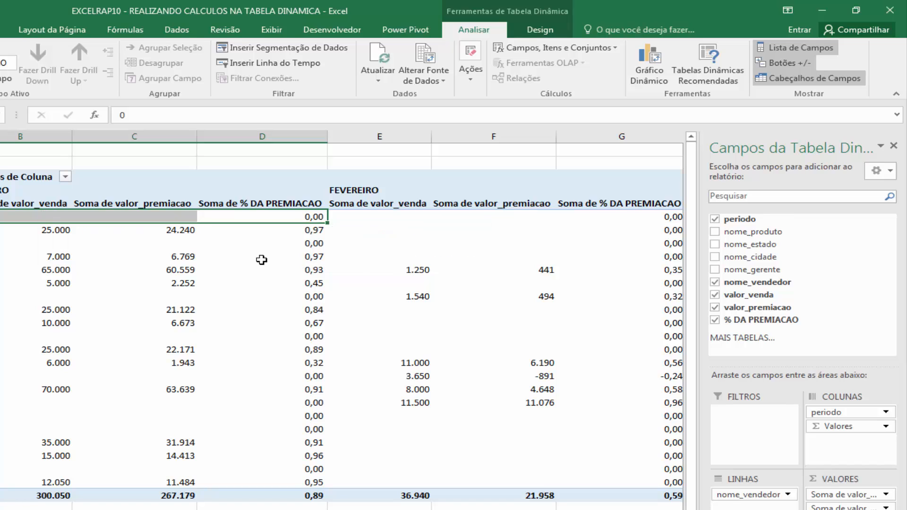
pyautogui.click(286, 258)
pyautogui.click(290, 232)
pyautogui.click(295, 216)
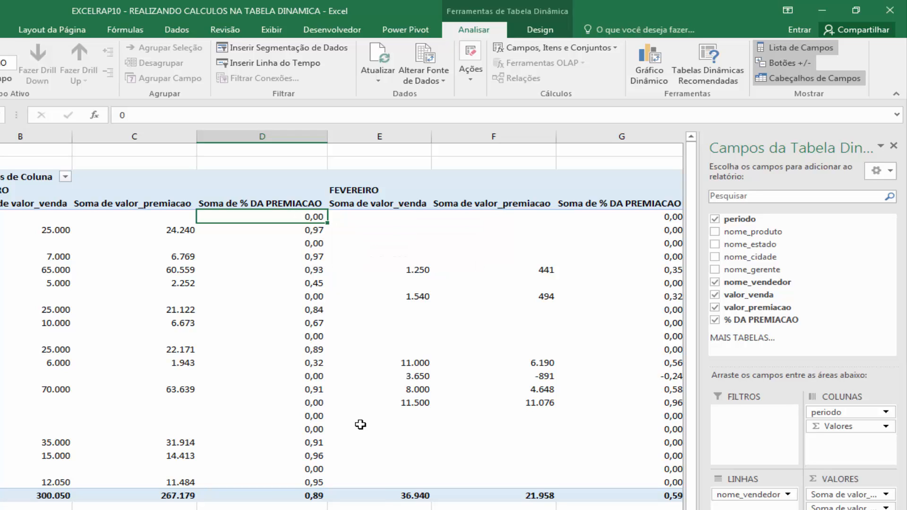
pyautogui.click(292, 455)
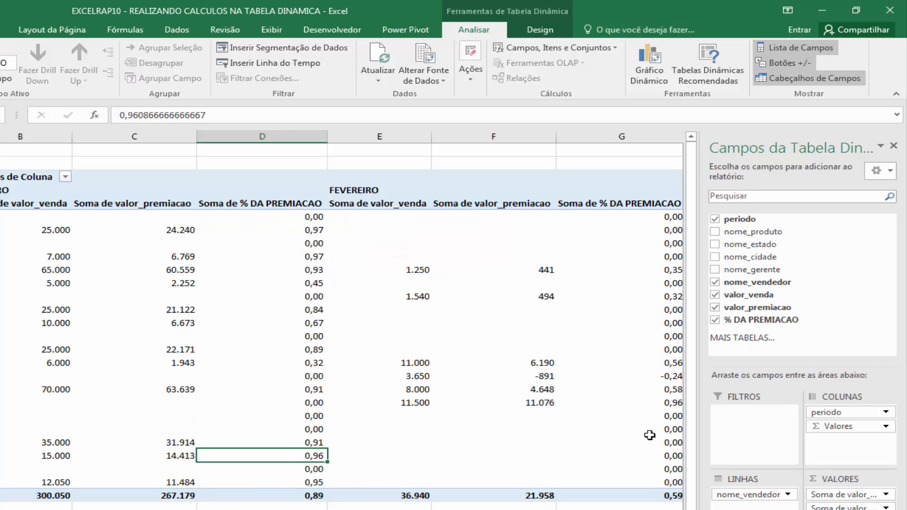
pyautogui.click(283, 243)
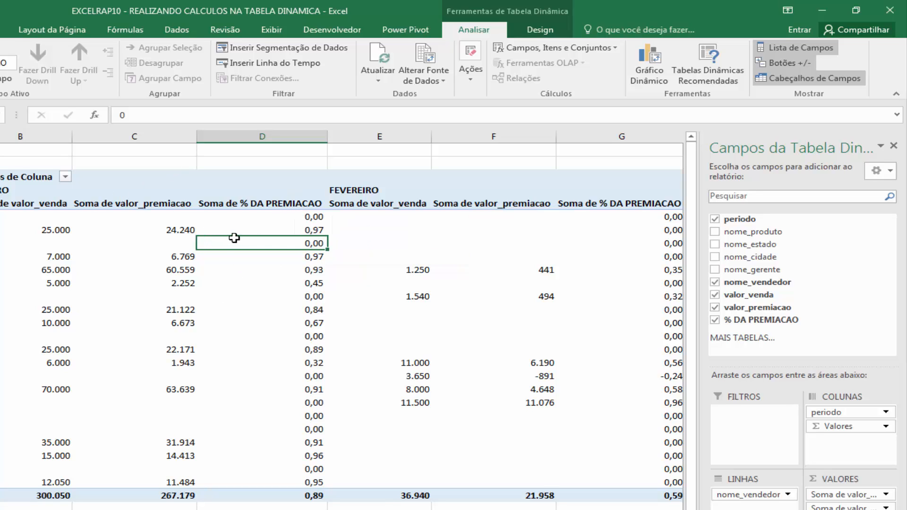
pyautogui.click(258, 230)
pyautogui.click(258, 255)
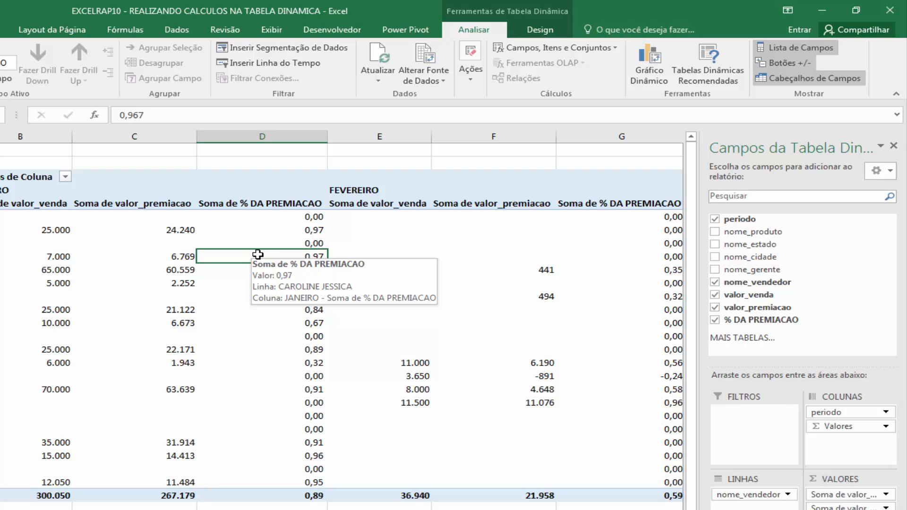